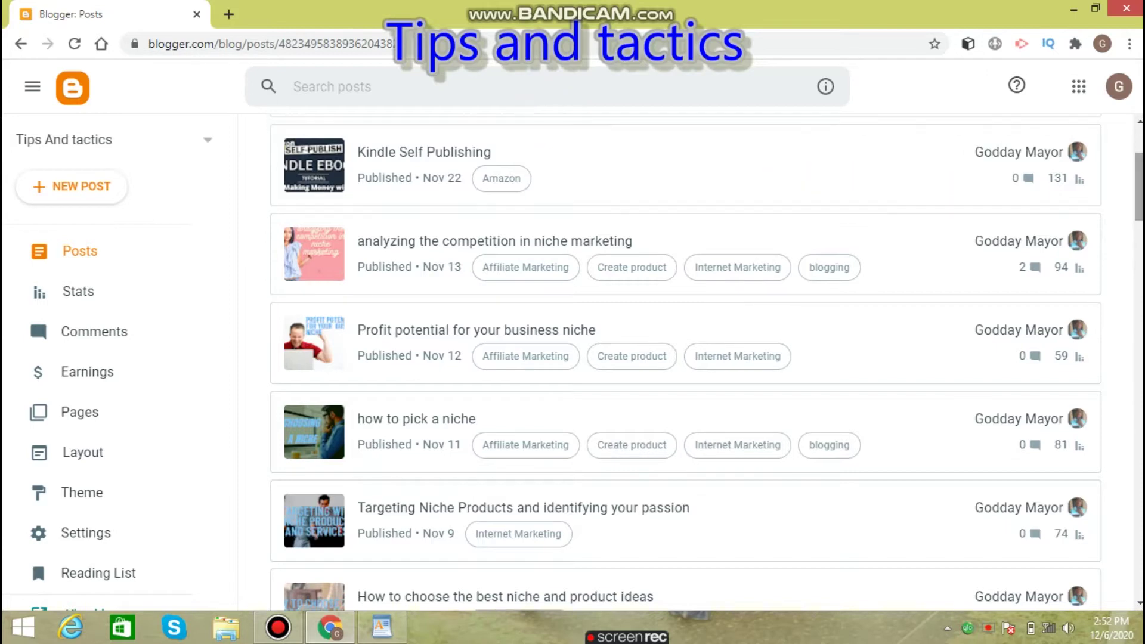
# - Open the Tips And tactics blog settings and close the title editor unchanged
pyautogui.moveTo(1138, 186); pyautogui.dragTo(1132, 373)
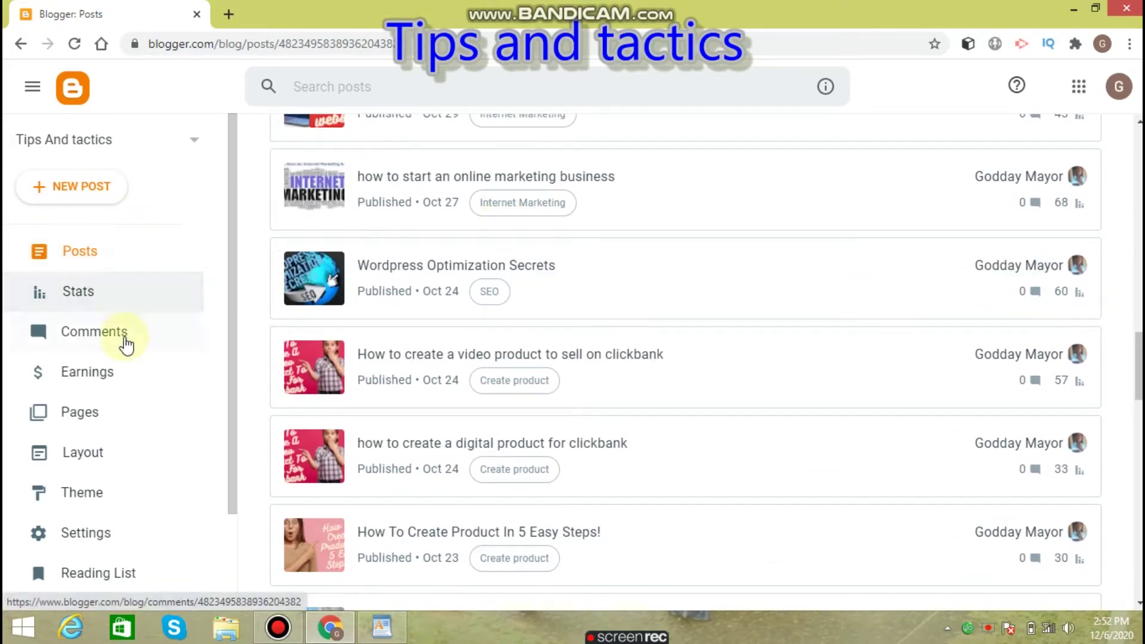
pyautogui.click(96, 537)
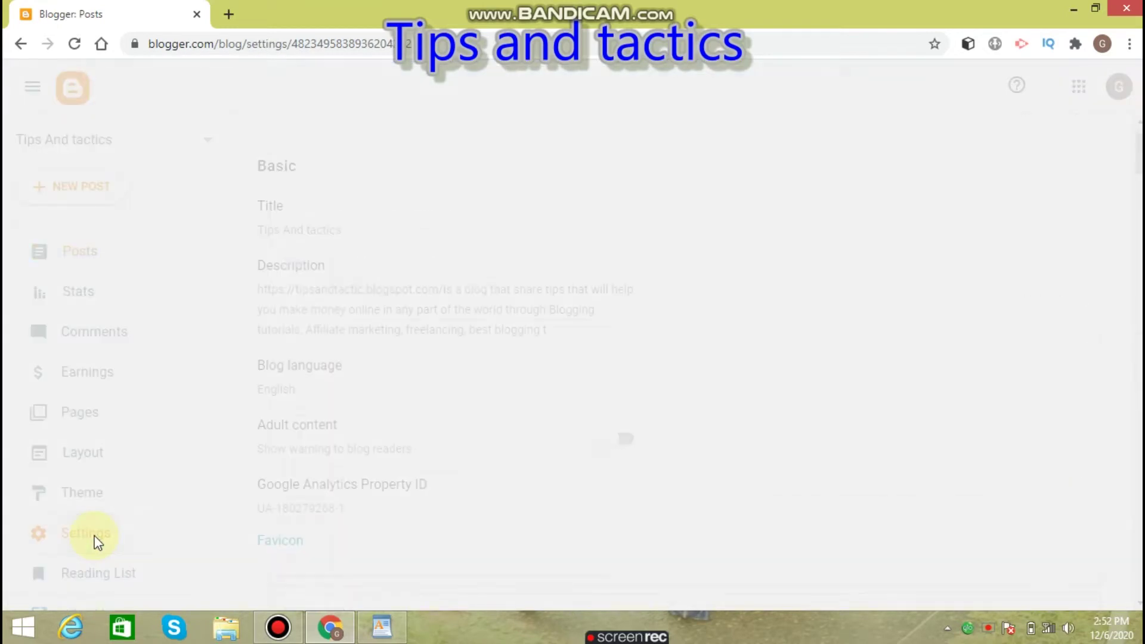
pyautogui.click(277, 221)
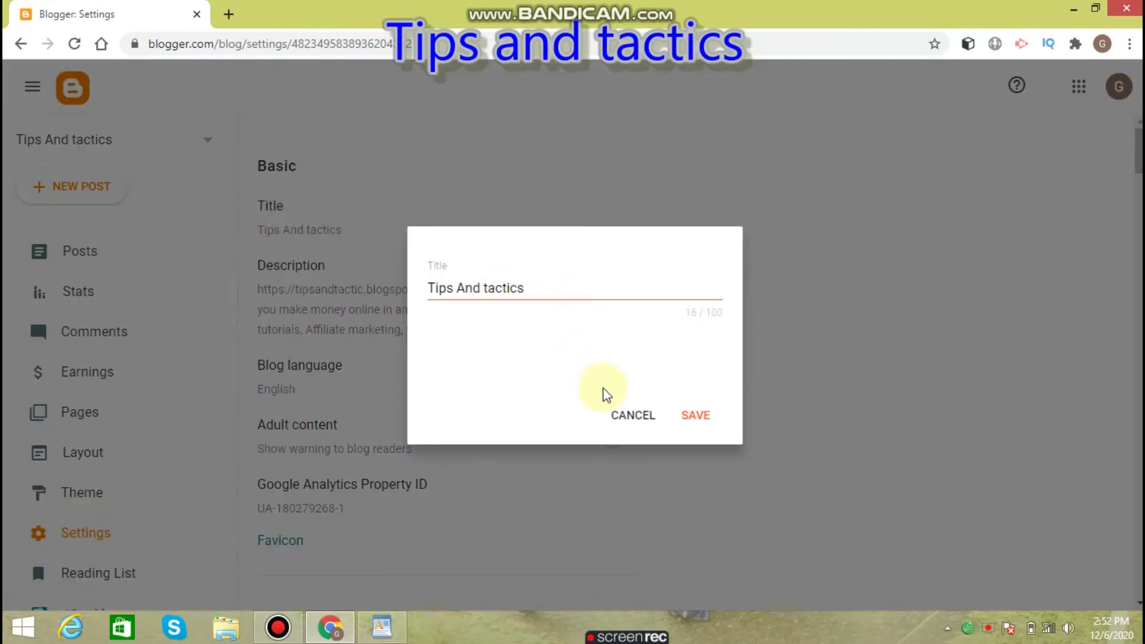
pyautogui.click(623, 412)
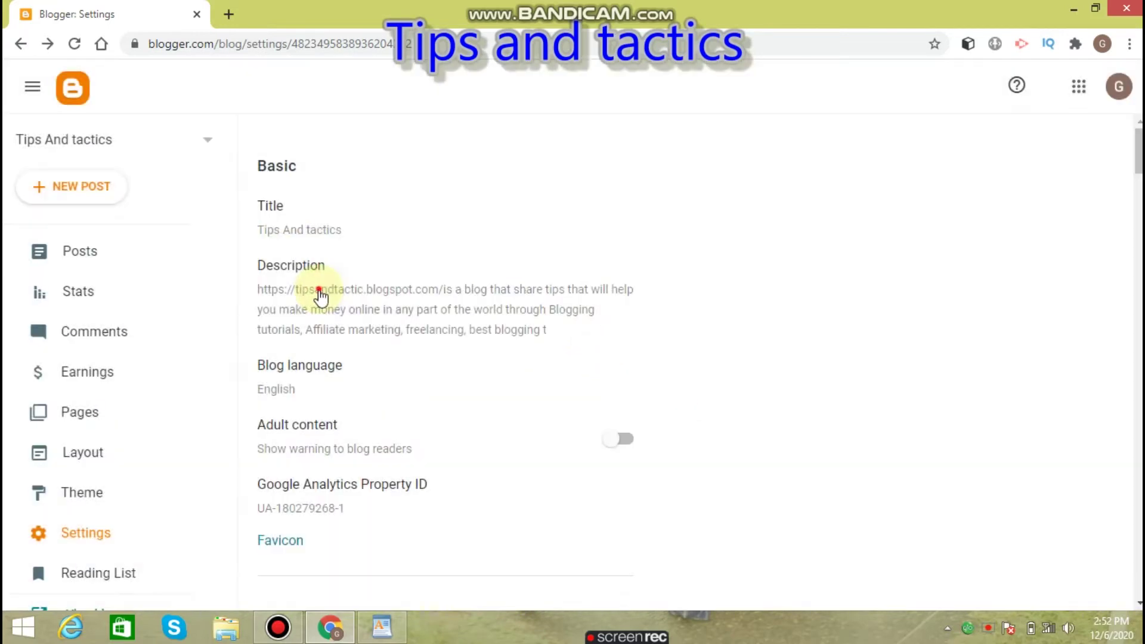
# - Leave the description unchanged and switch the blog selector to Learners World
pyautogui.click(320, 293)
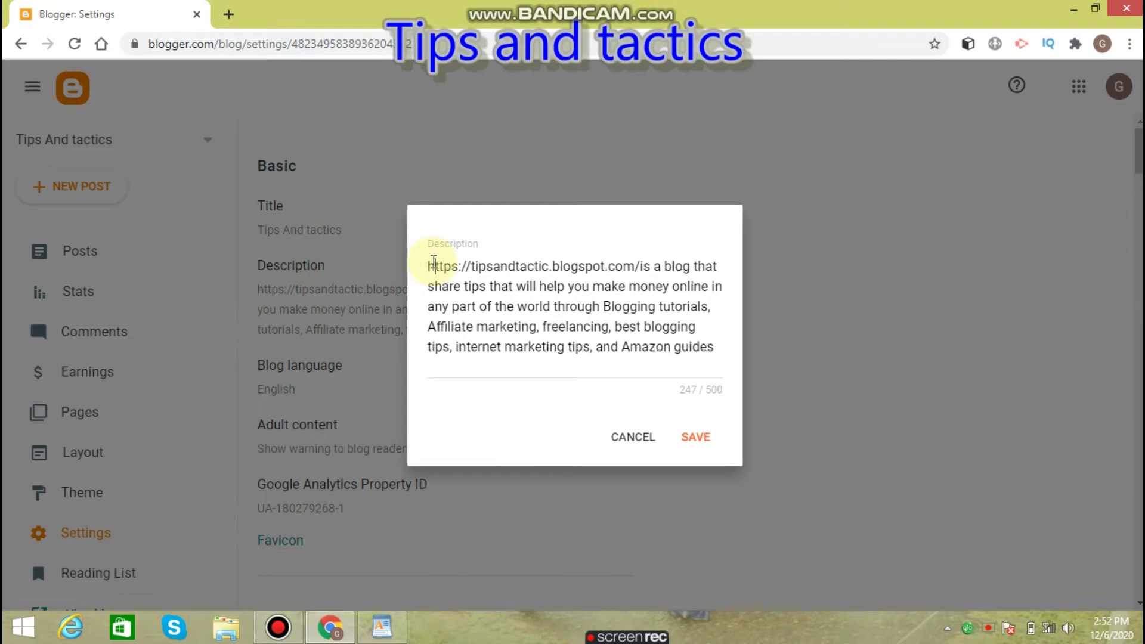
pyautogui.click(434, 263)
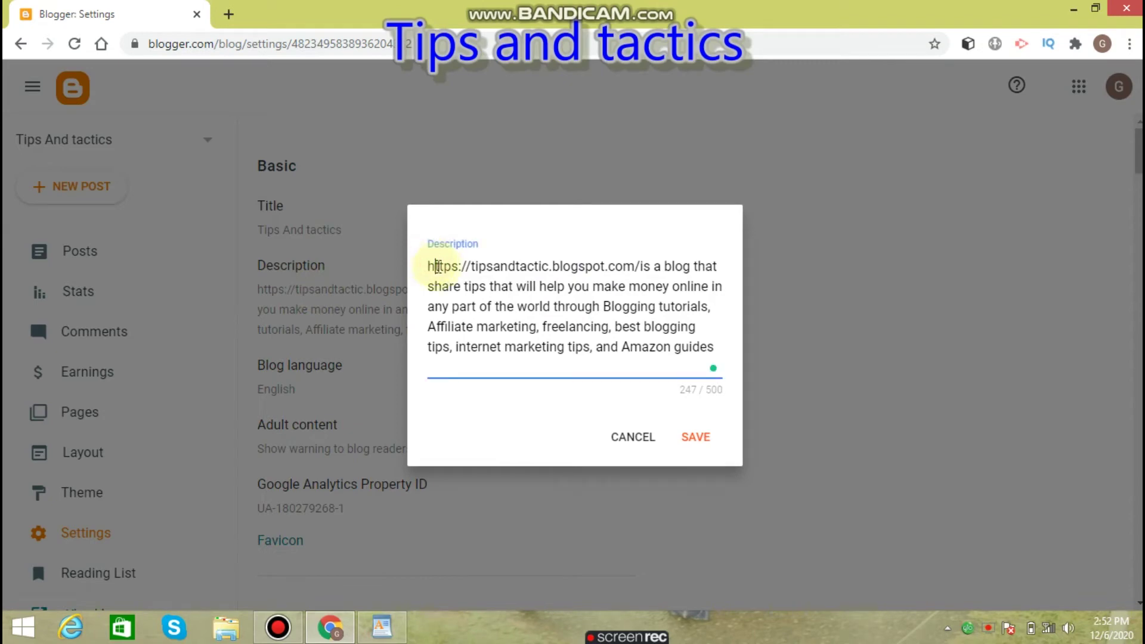
pyautogui.click(627, 439)
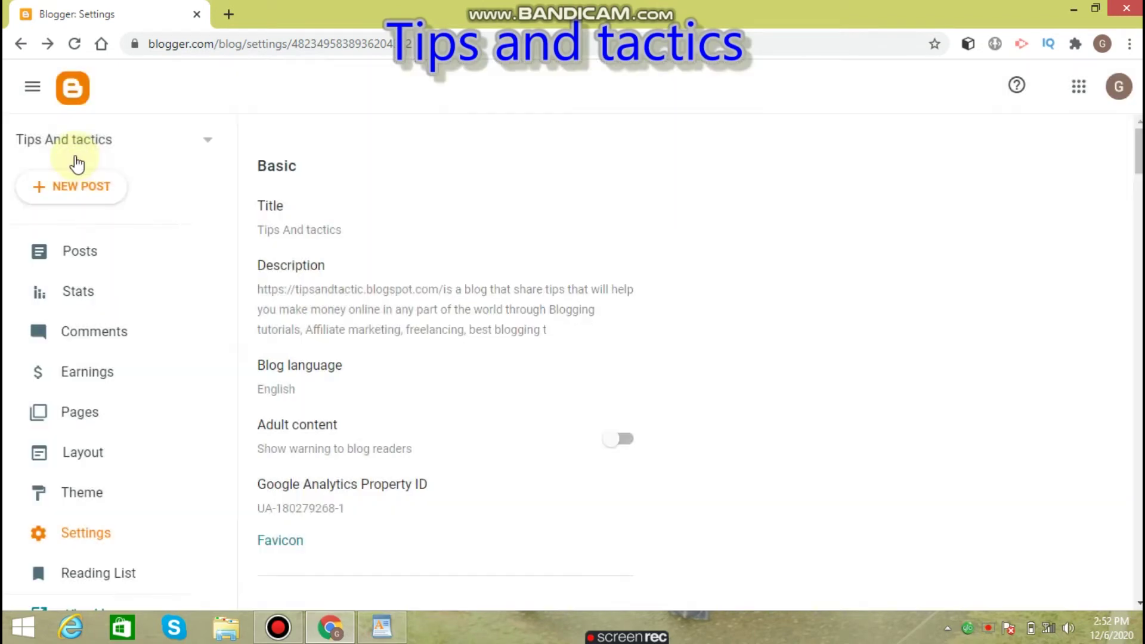
pyautogui.click(81, 164)
pyautogui.click(95, 220)
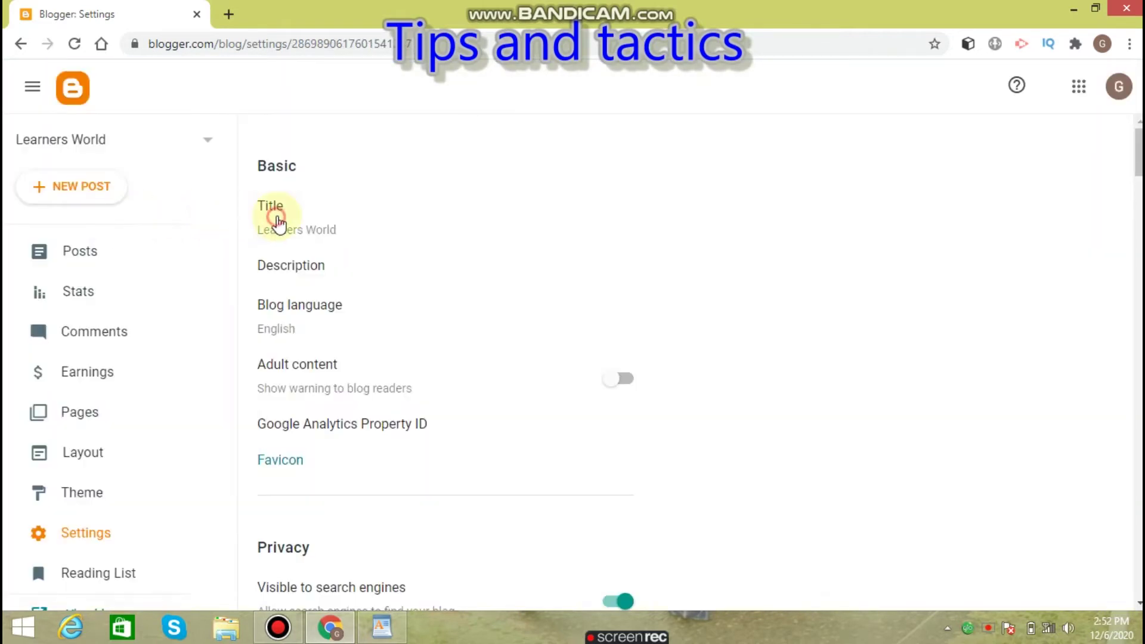
# - Keep the Learners World title and save a description about helping students reach academic goals
pyautogui.click(277, 215)
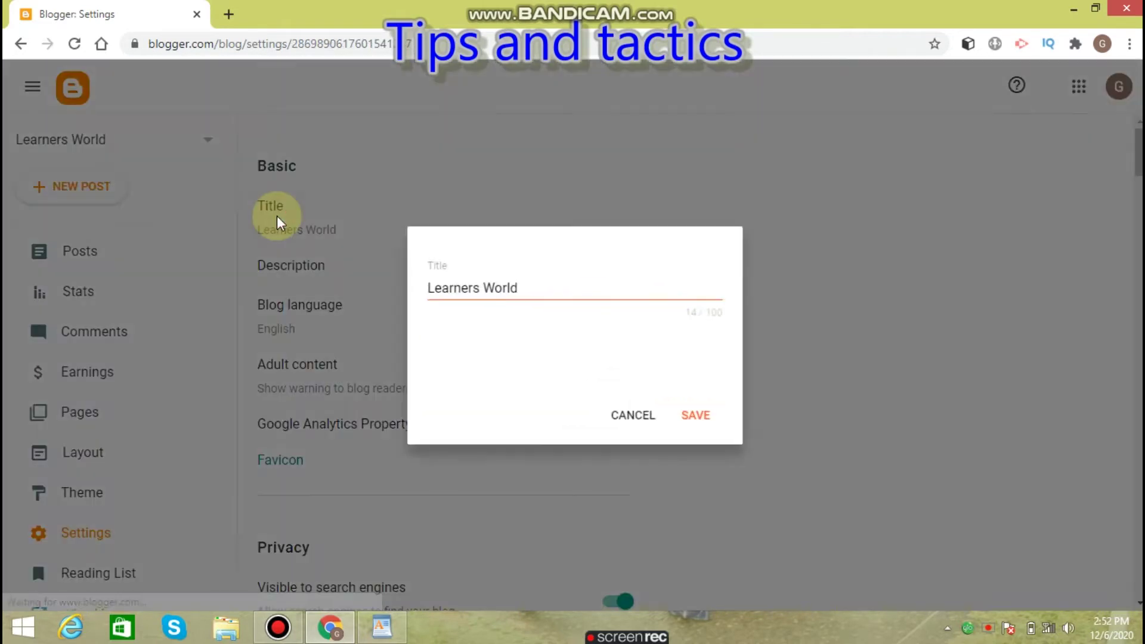
pyautogui.click(704, 418)
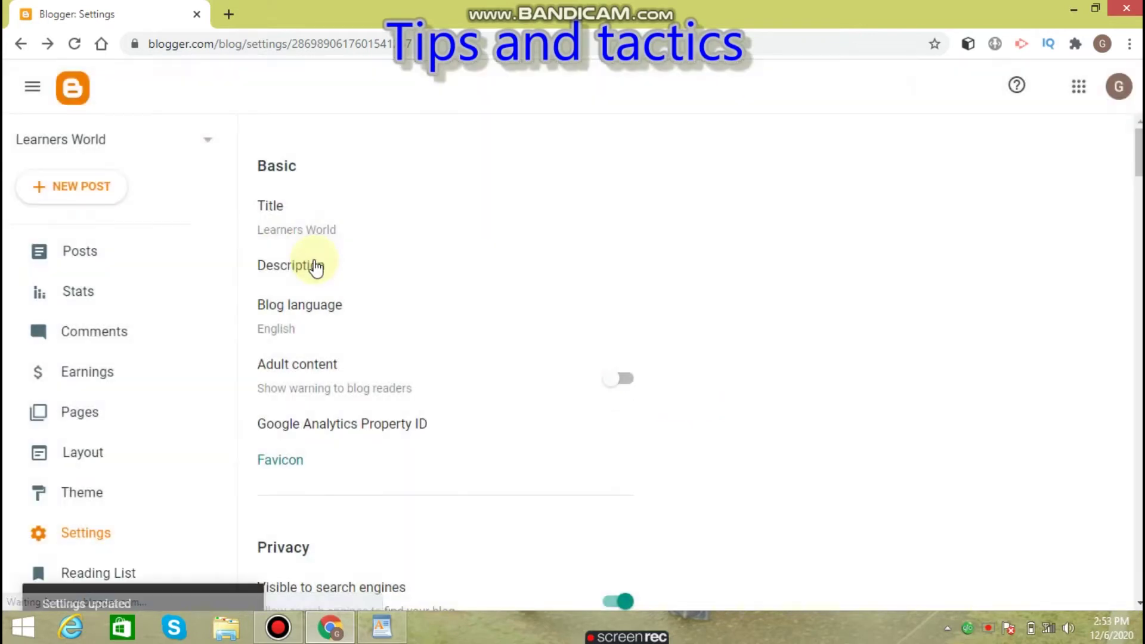
pyautogui.click(313, 260)
pyautogui.click(497, 328)
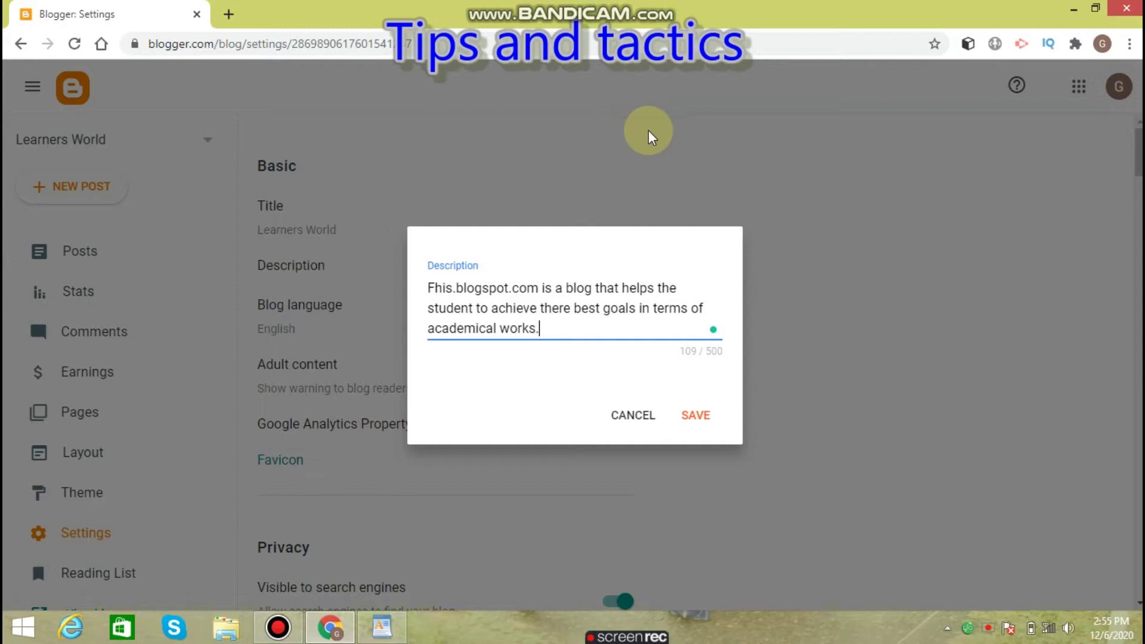
pyautogui.click(690, 417)
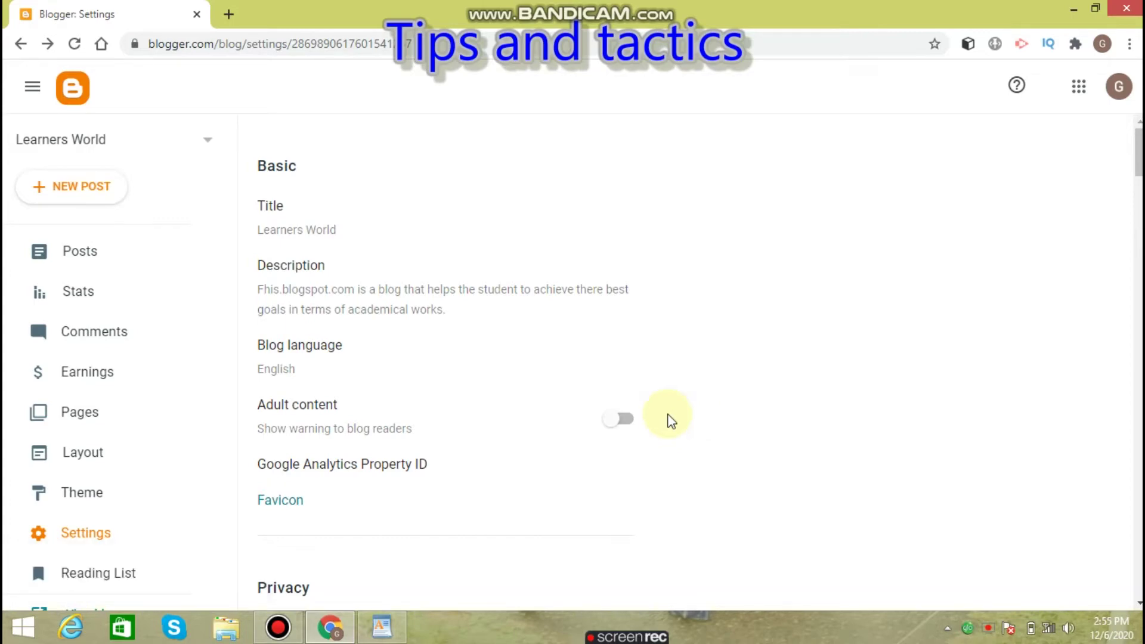
# - Save English as the blog language and bring up the empty Google Analytics Property ID field
pyautogui.click(289, 351)
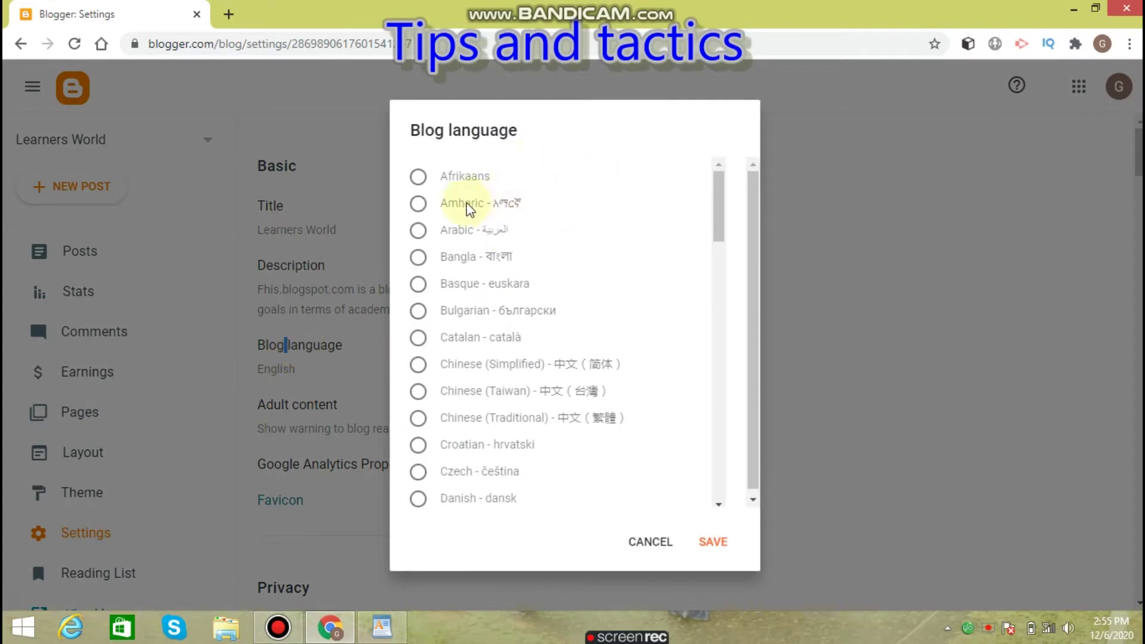
pyautogui.moveTo(720, 225); pyautogui.dragTo(708, 296)
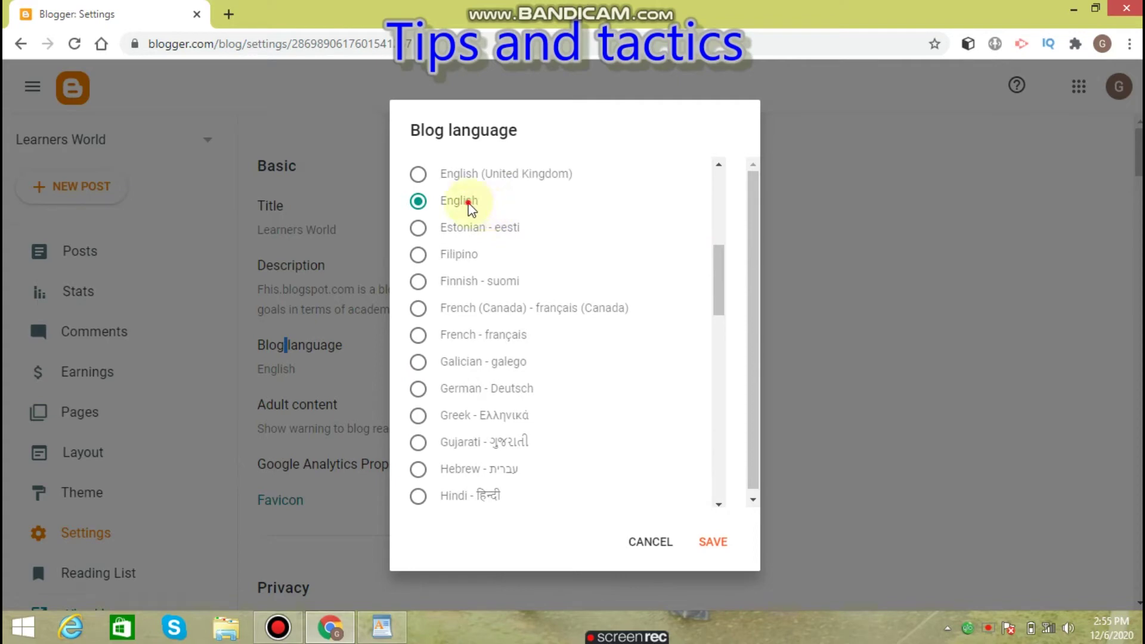
pyautogui.click(714, 549)
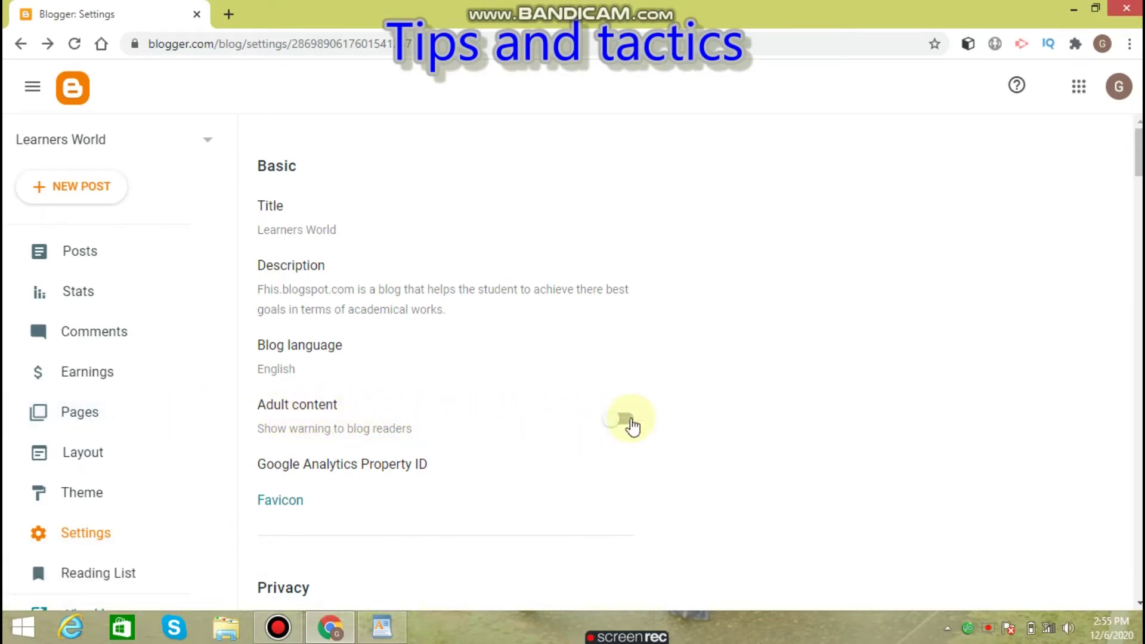
pyautogui.click(353, 470)
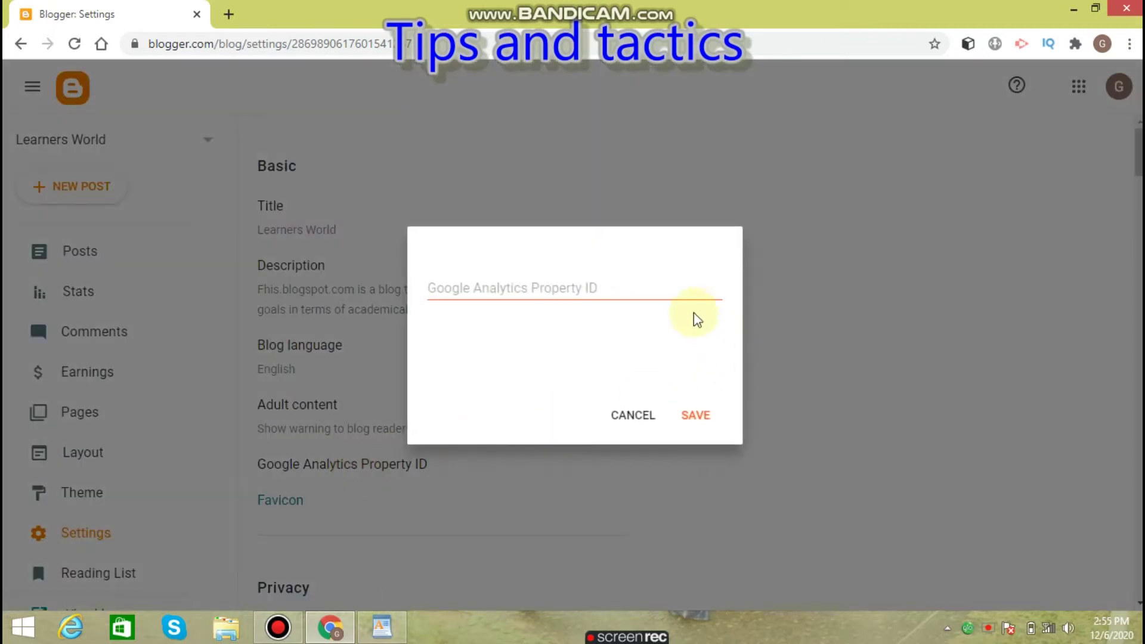
pyautogui.click(548, 288)
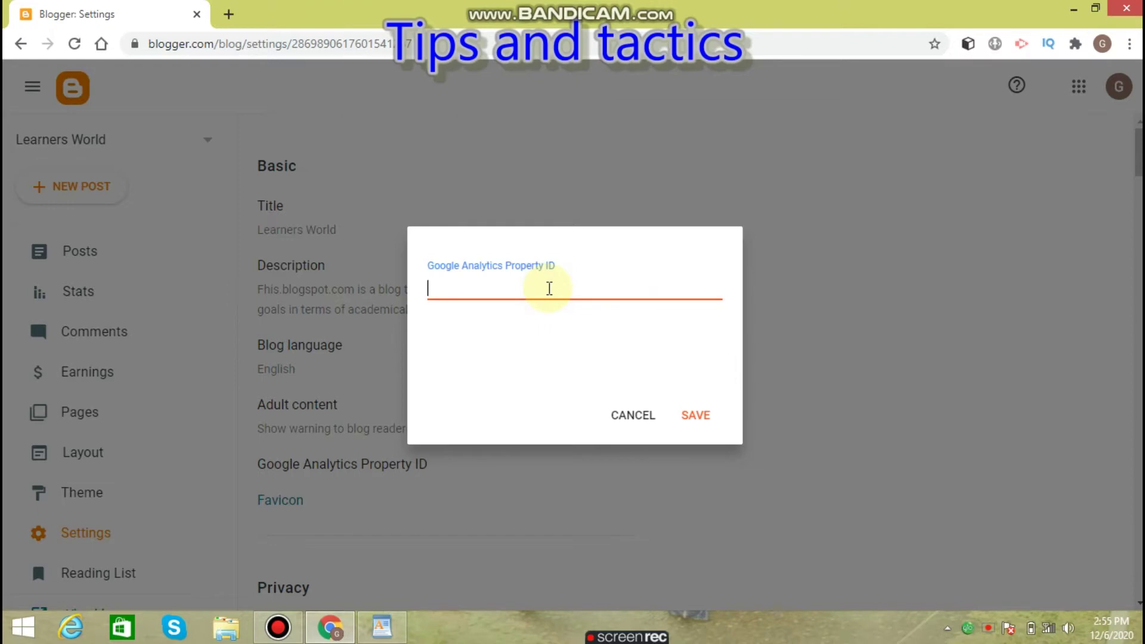
# - In a new tab, search Google for 'google analytics' and open the Google Analytics result
pyautogui.click(228, 14)
pyautogui.write('goo')
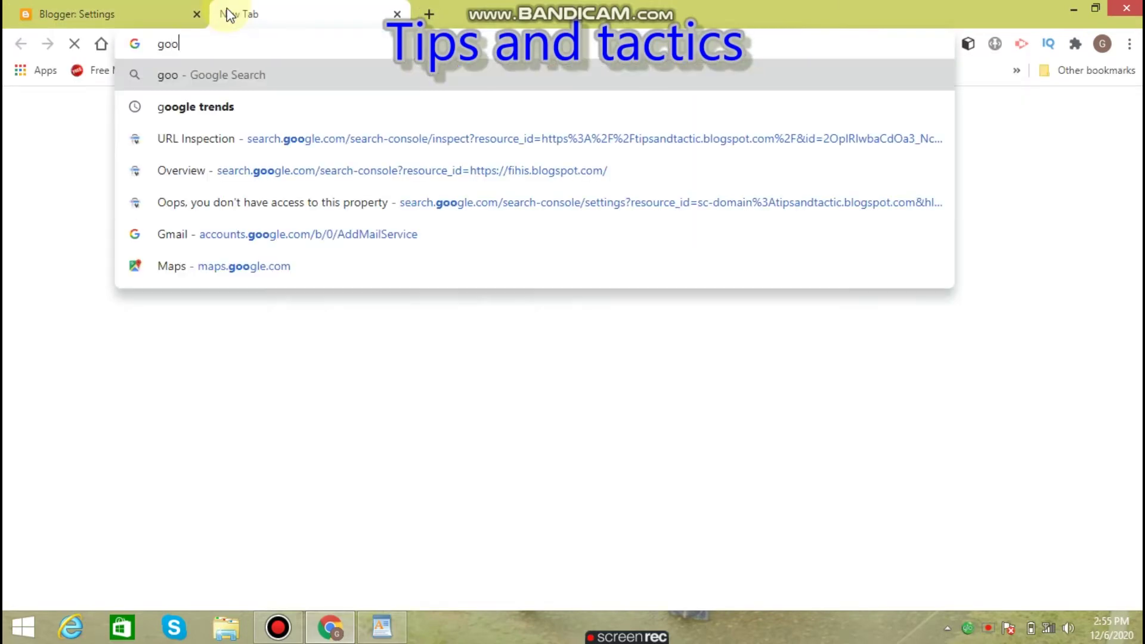
pyautogui.write('gle ')
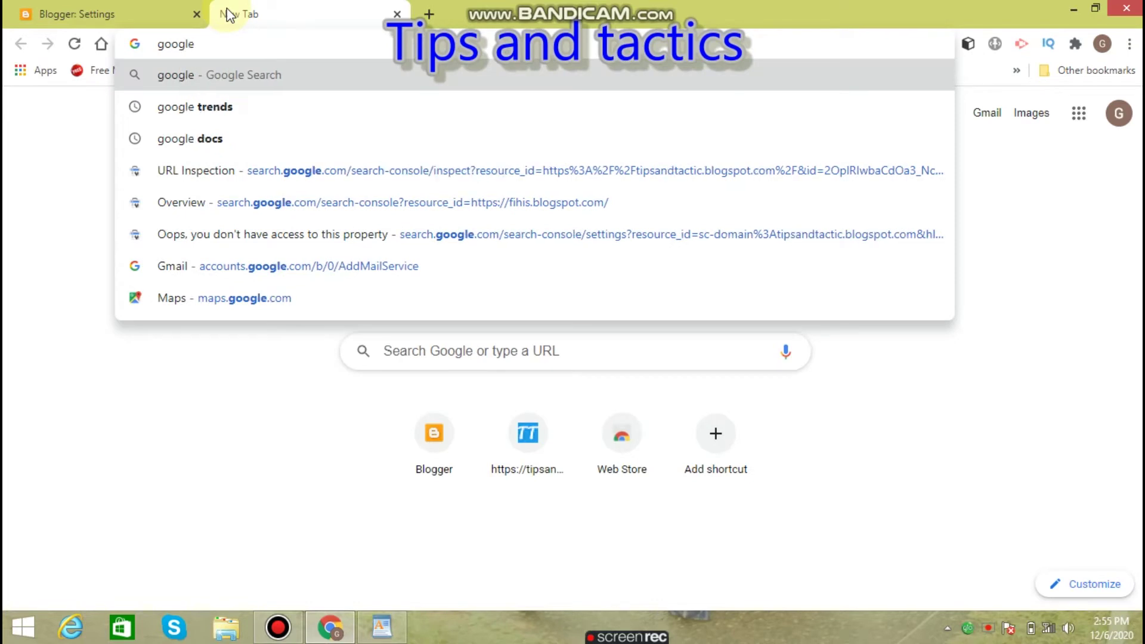
pyautogui.write('ann')
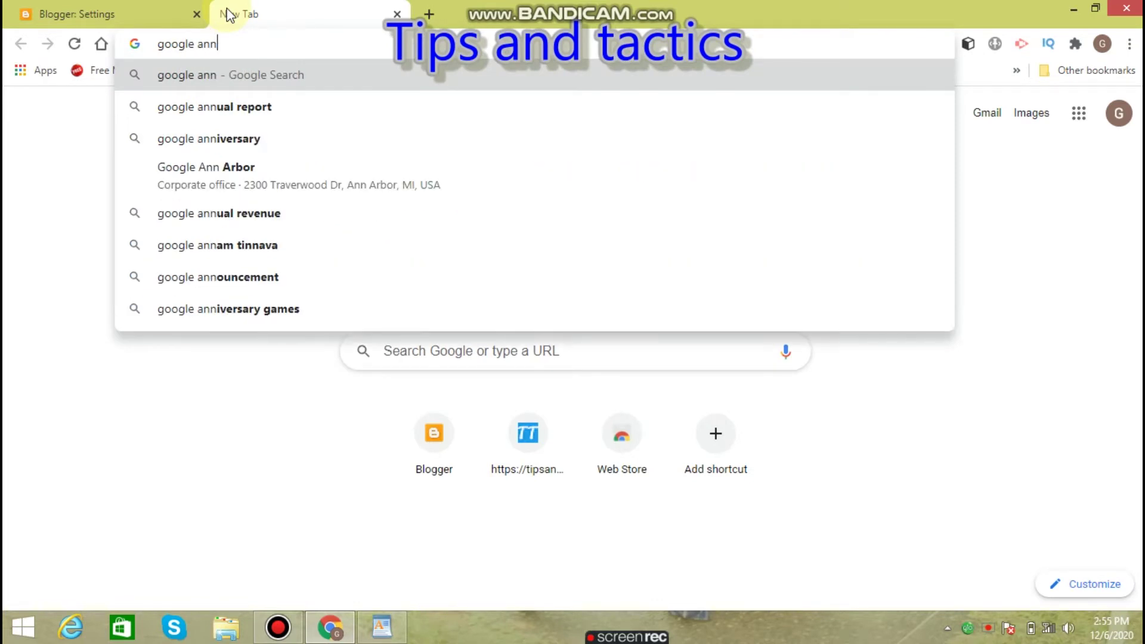
pyautogui.press('BackSpace')
pyautogui.write('al')
pyautogui.moveTo(201, 106)
pyautogui.click(173, 107)
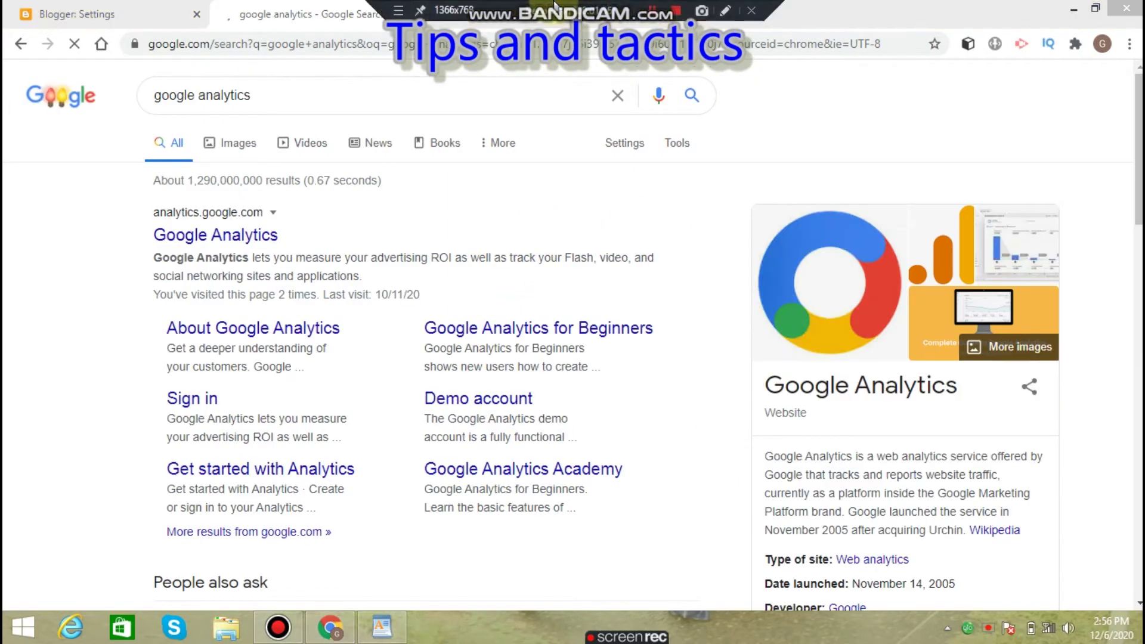
pyautogui.click(246, 242)
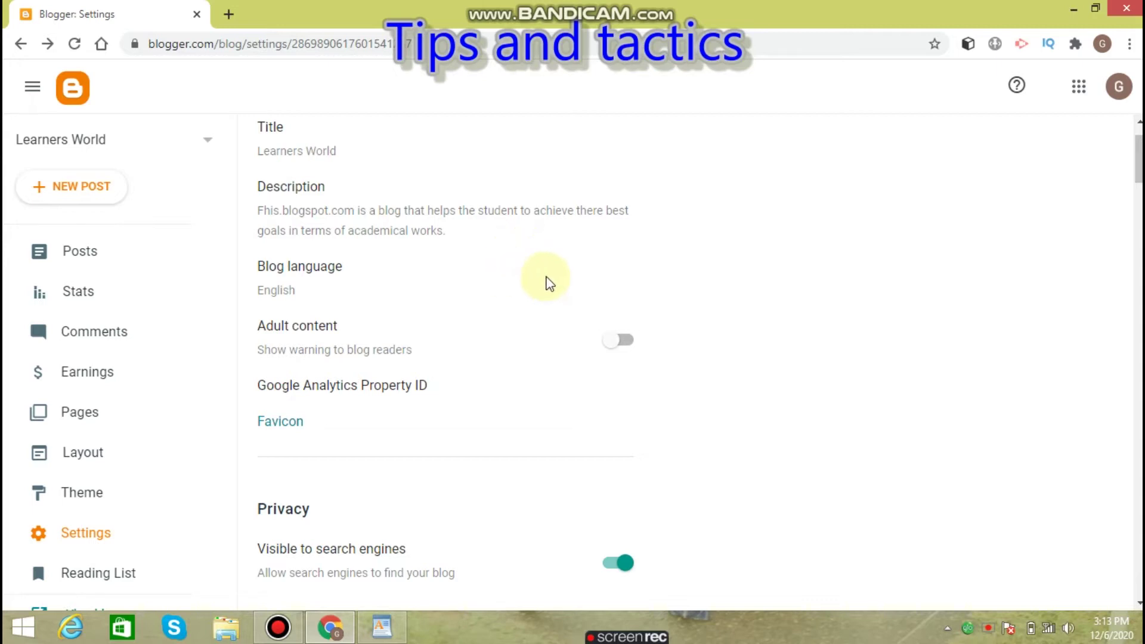
# - Scroll to Permissions and view the admins and authors list, a single admin, without changes
pyautogui.moveTo(1139, 159); pyautogui.dragTo(1139, 170)
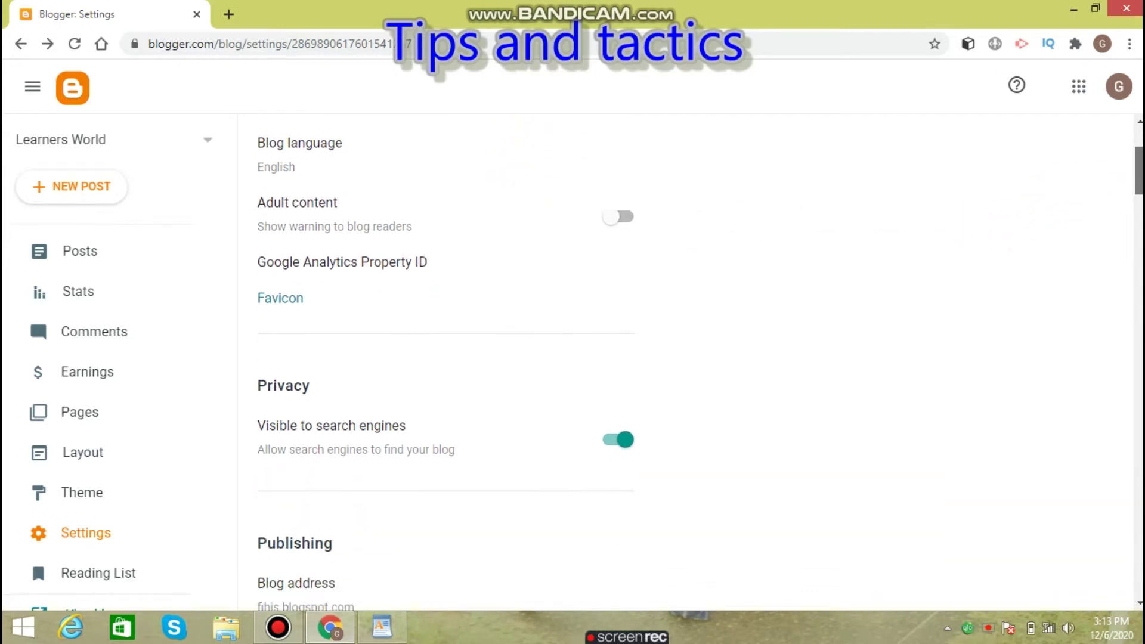
pyautogui.scroll(-2, 618, 227)
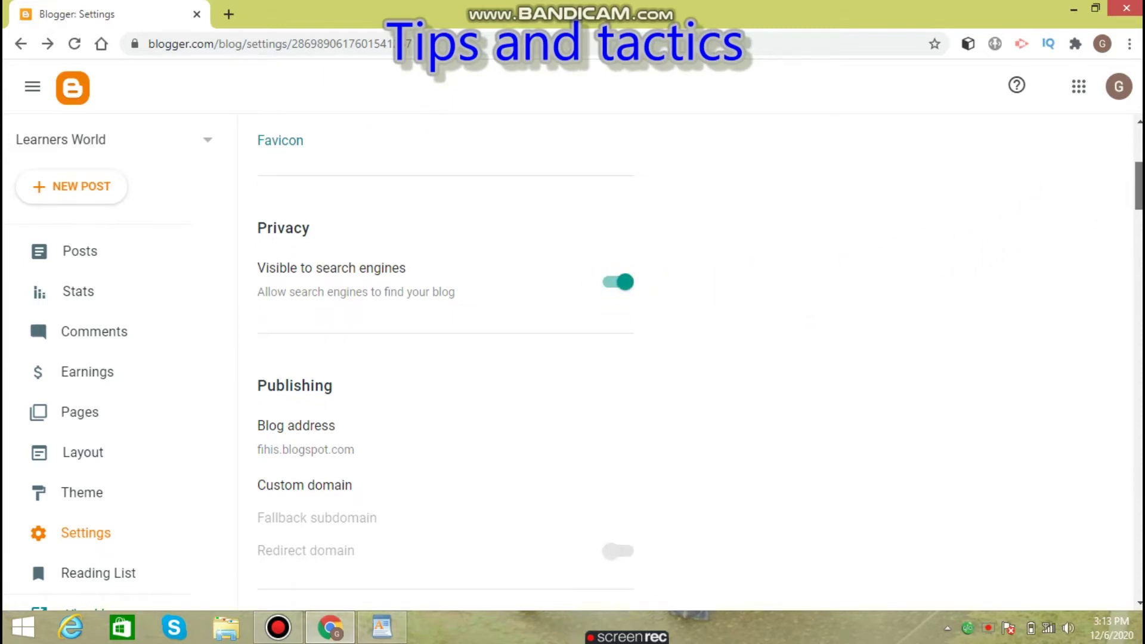
pyautogui.moveTo(1137, 196); pyautogui.dragTo(1127, 236)
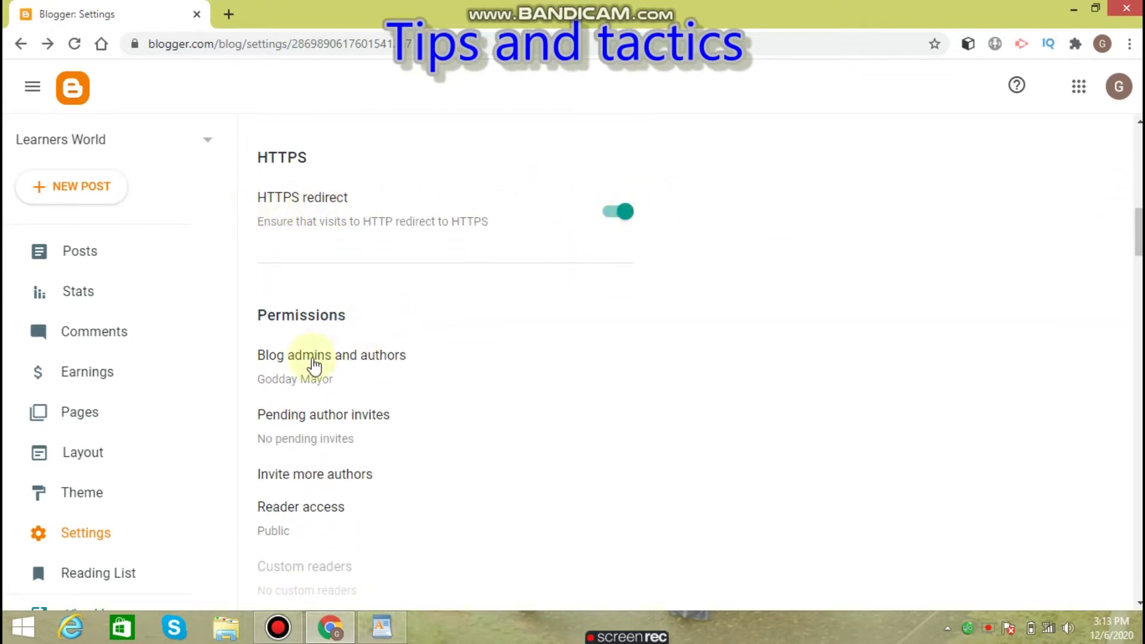
pyautogui.click(290, 359)
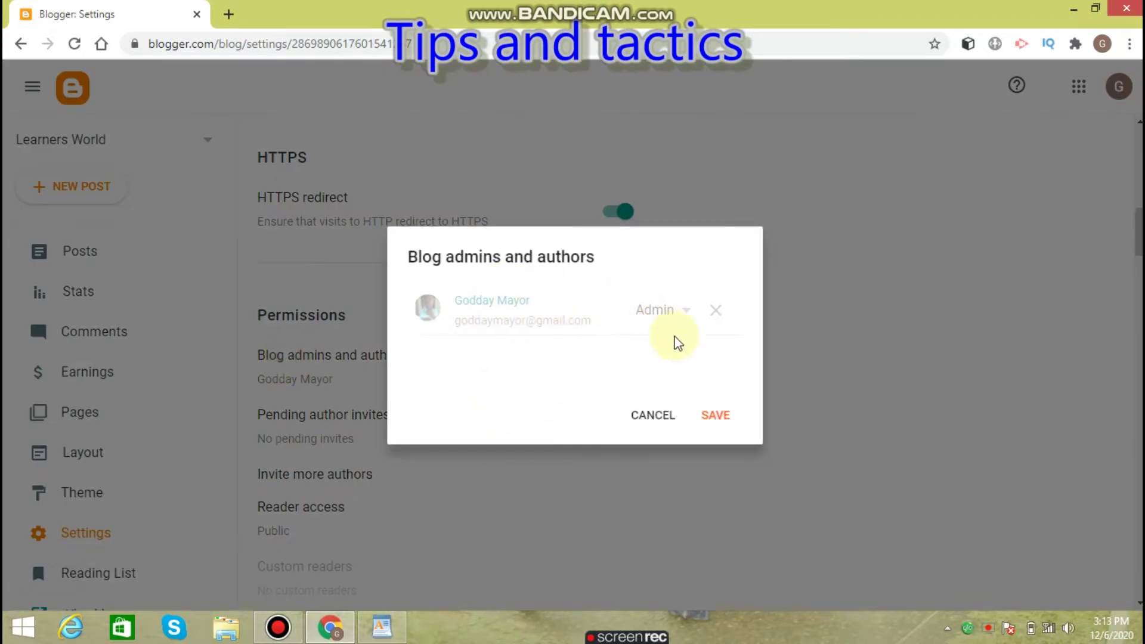
pyautogui.click(661, 415)
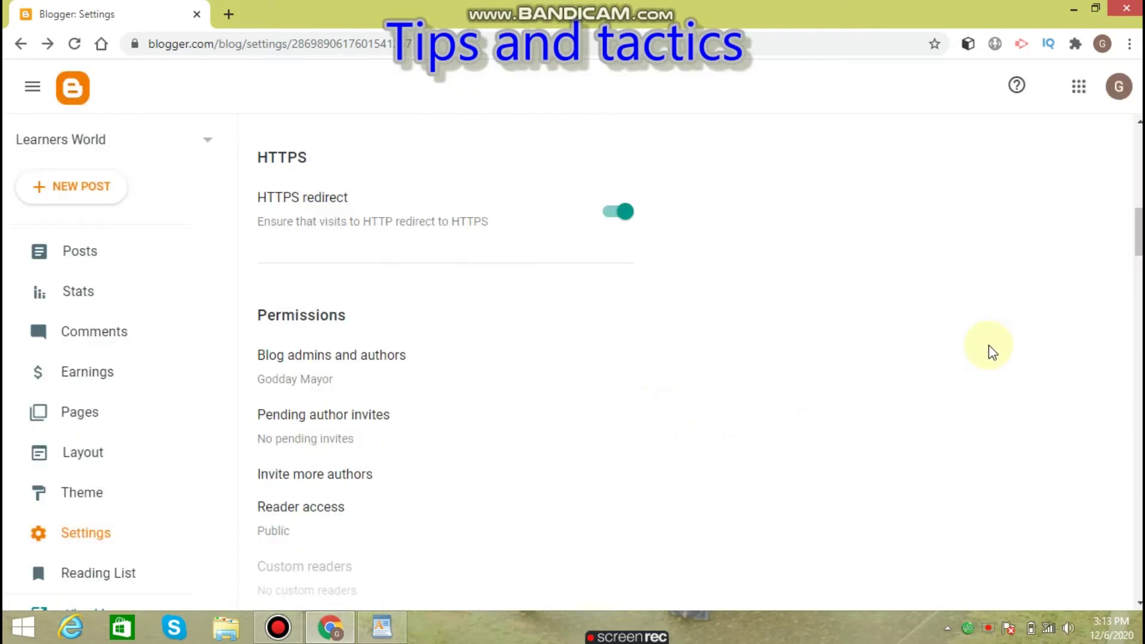
# - Keep the main-page limit at 7 posts, then scroll down to the Comments settings
pyautogui.scroll(-2, 686, 358)
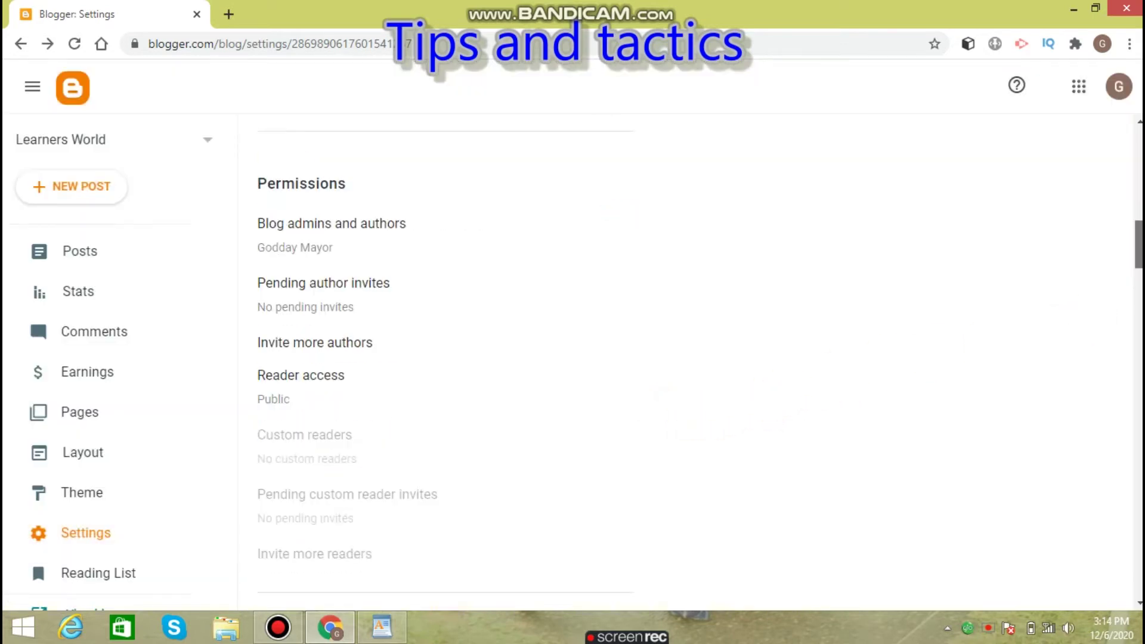
pyautogui.scroll(-2, 686, 358)
pyautogui.scroll(-3, 1132, 296)
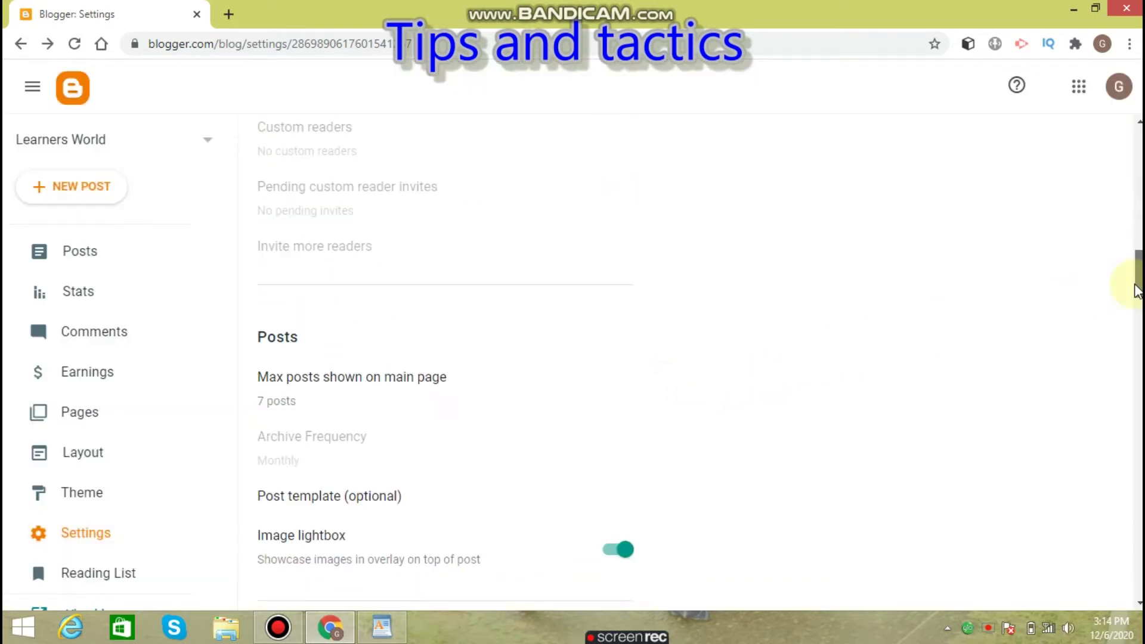
pyautogui.scroll(-2, 1133, 296)
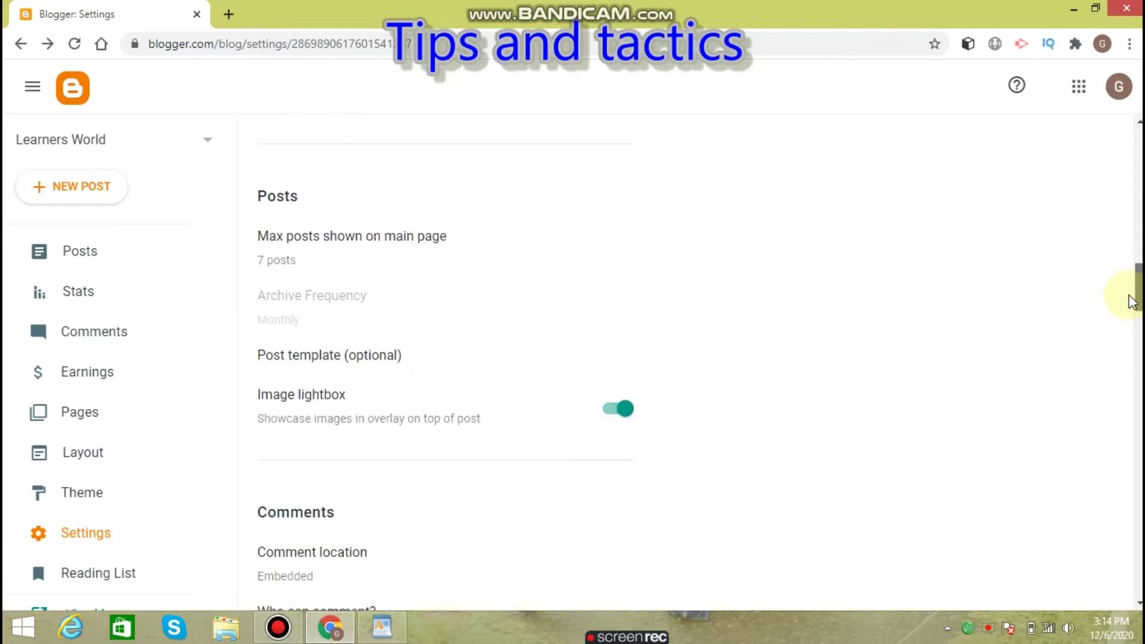
pyautogui.click(373, 230)
pyautogui.click(464, 279)
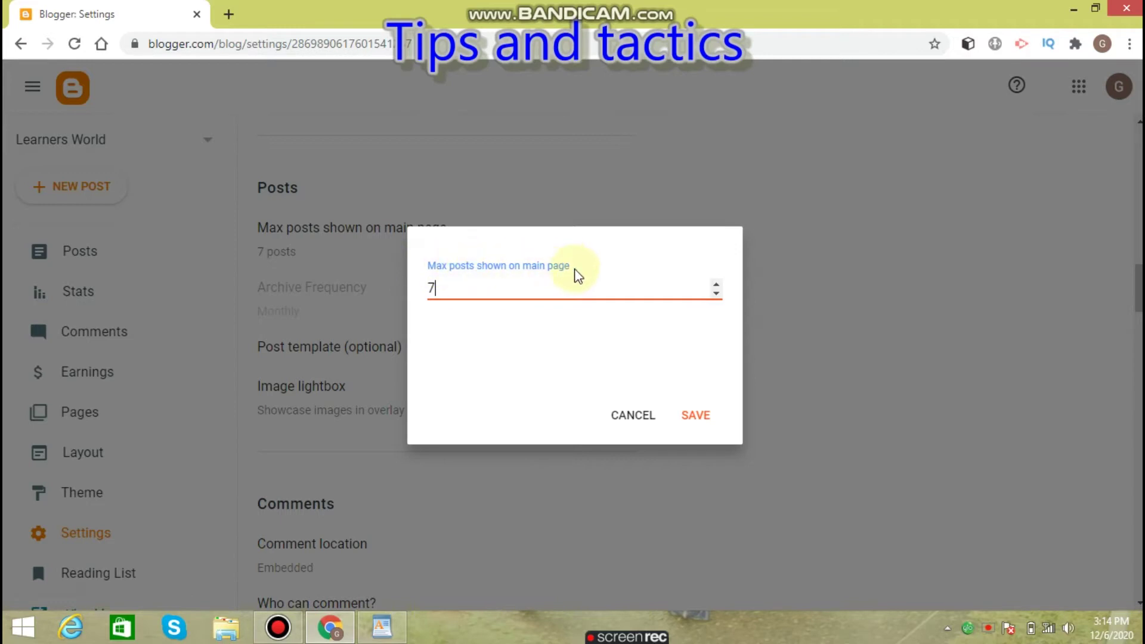
pyautogui.click(633, 416)
pyautogui.scroll(-1, 1138, 292)
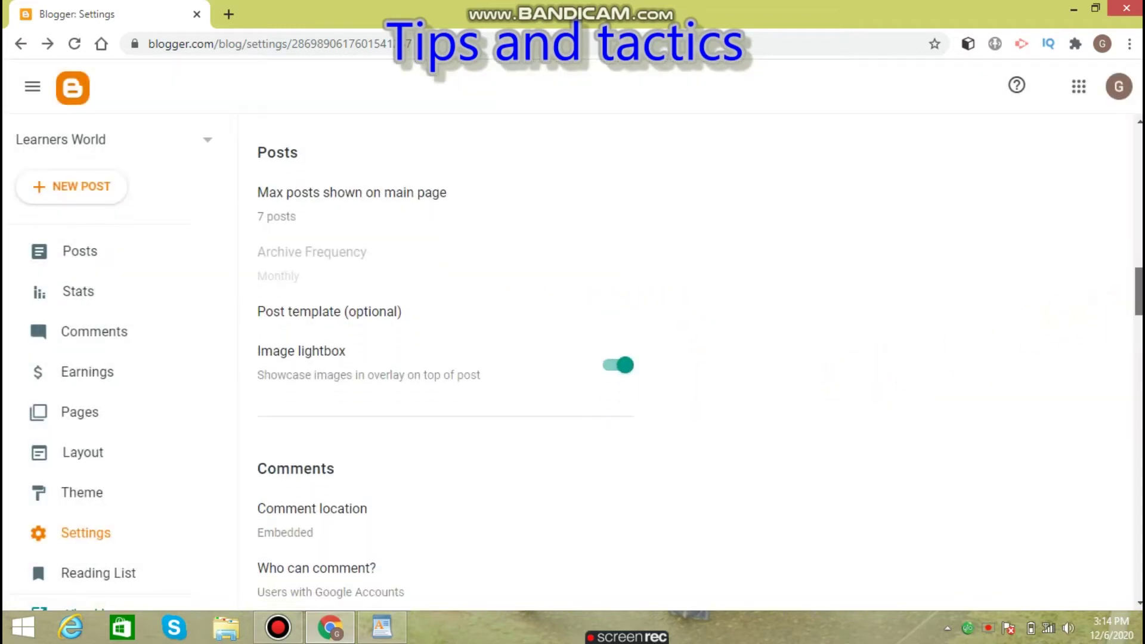
pyautogui.scroll(-2, 445, 364)
pyautogui.scroll(-2, 1139, 322)
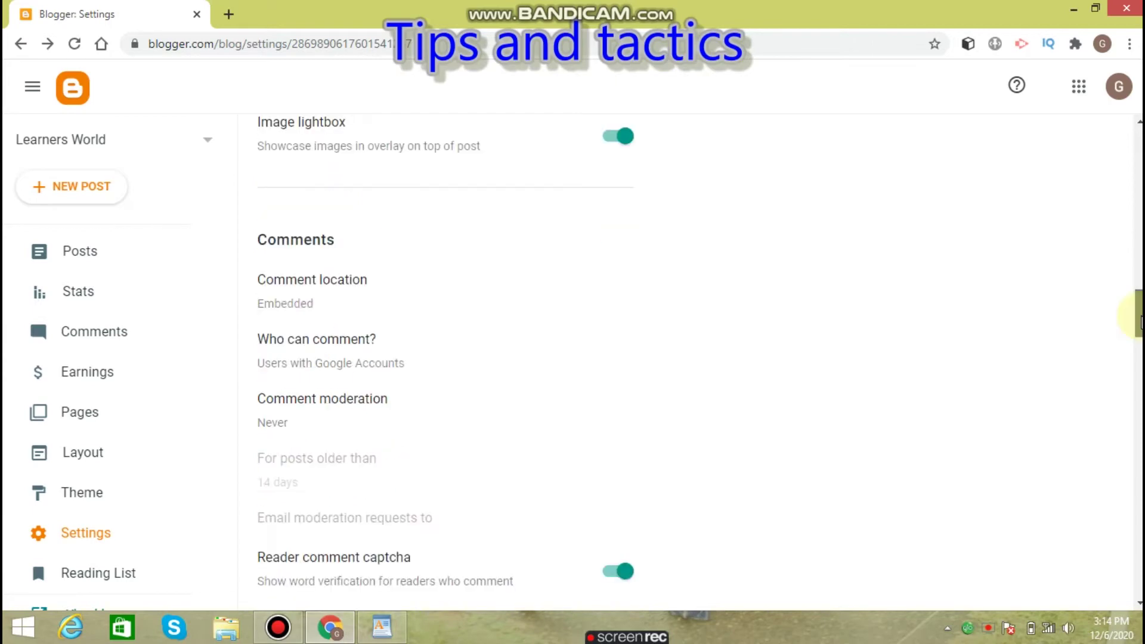
pyautogui.scroll(-2, 1138, 322)
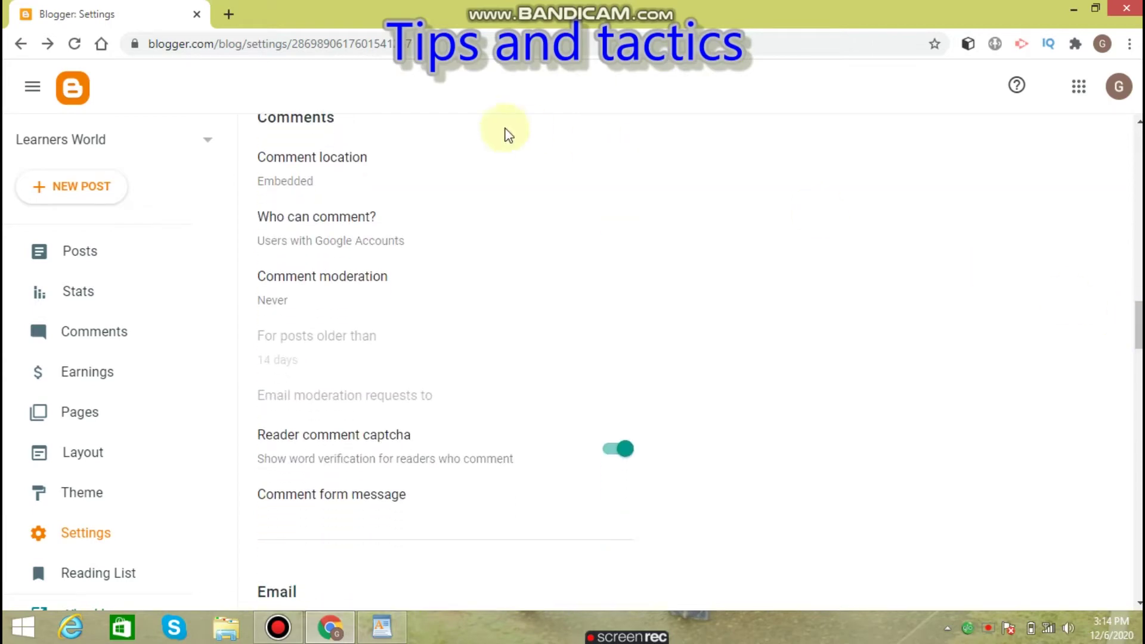
# - Keep comment location Embedded and save commenting as Users with Google Accounts
pyautogui.click(324, 156)
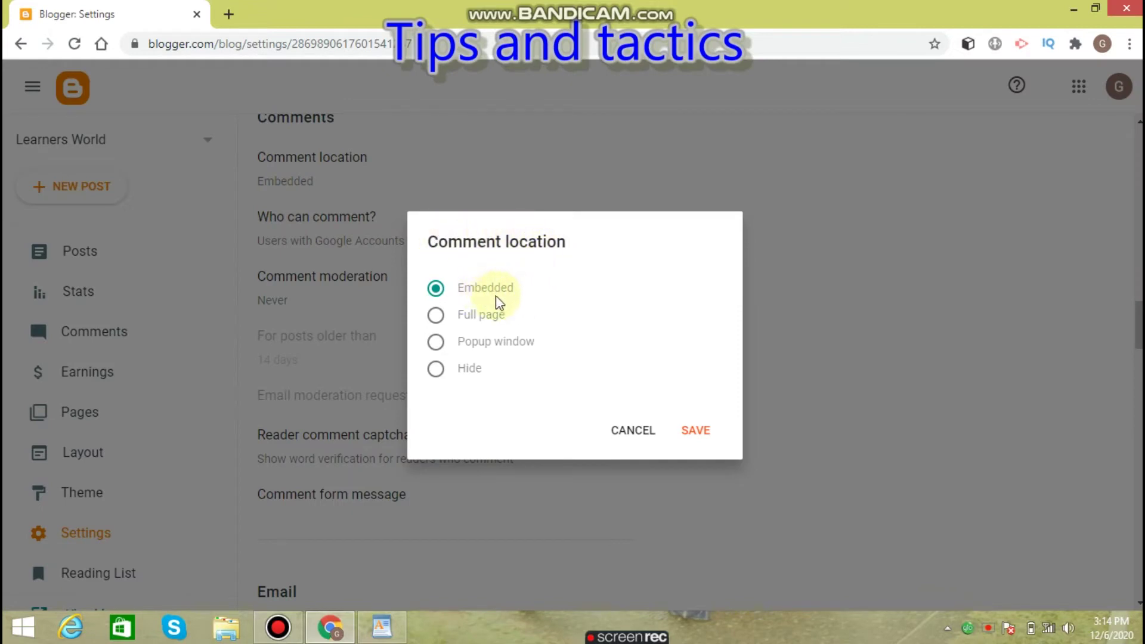
pyautogui.doubleClick(516, 287)
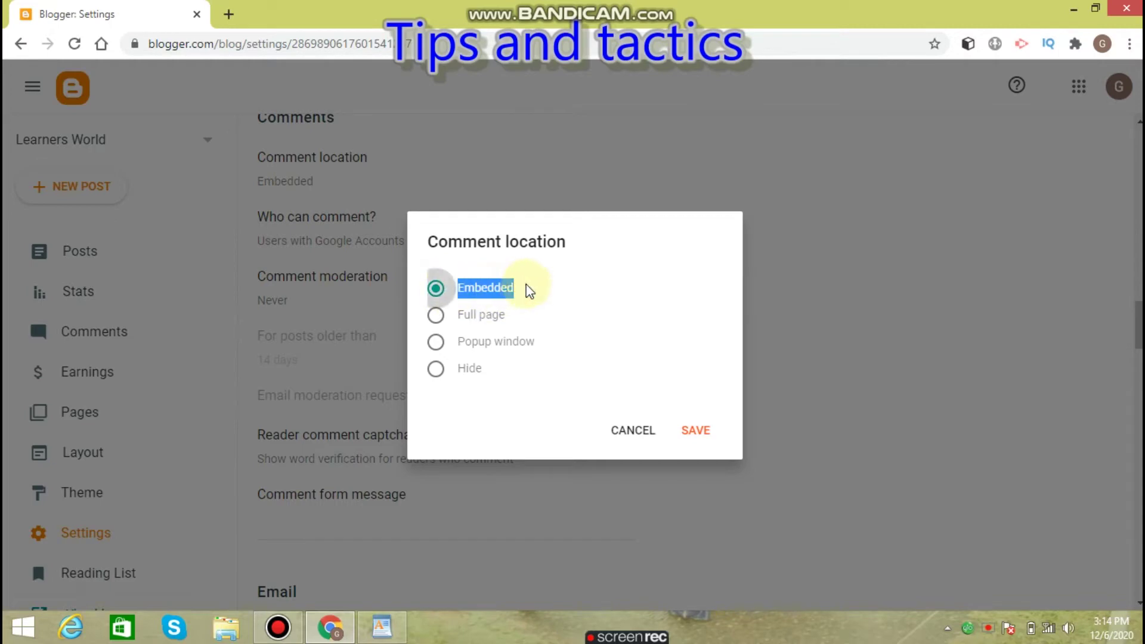
pyautogui.click(634, 432)
pyautogui.click(317, 234)
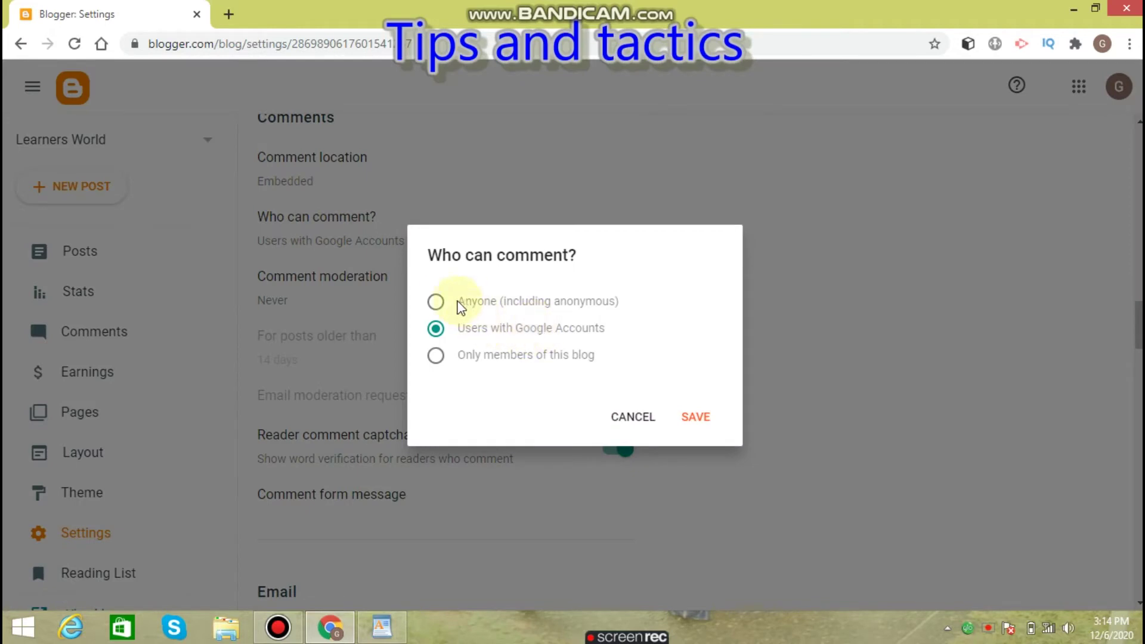
pyautogui.click(436, 302)
pyautogui.click(435, 355)
pyautogui.click(436, 329)
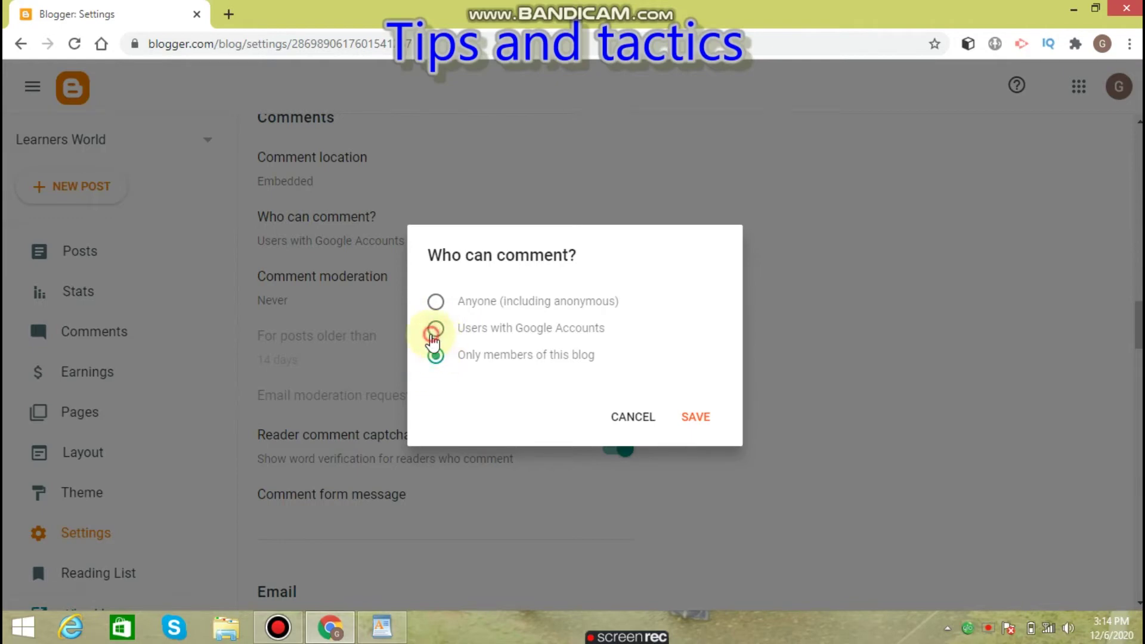
pyautogui.click(705, 421)
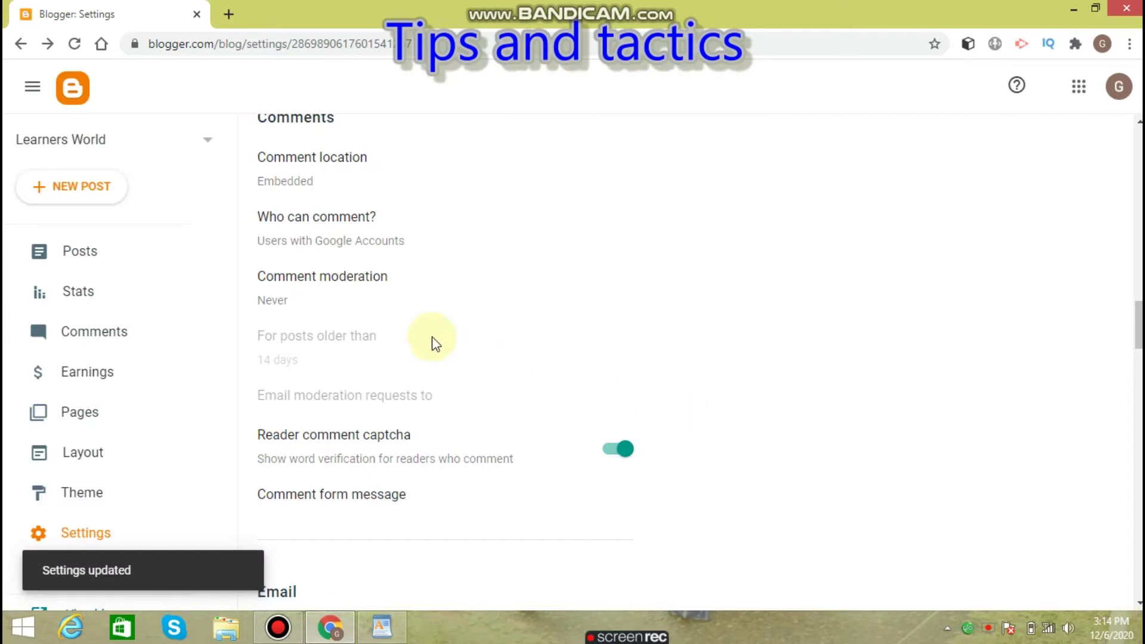
# - Save comment moderation as Never and scroll down to the Email settings
pyautogui.click(346, 289)
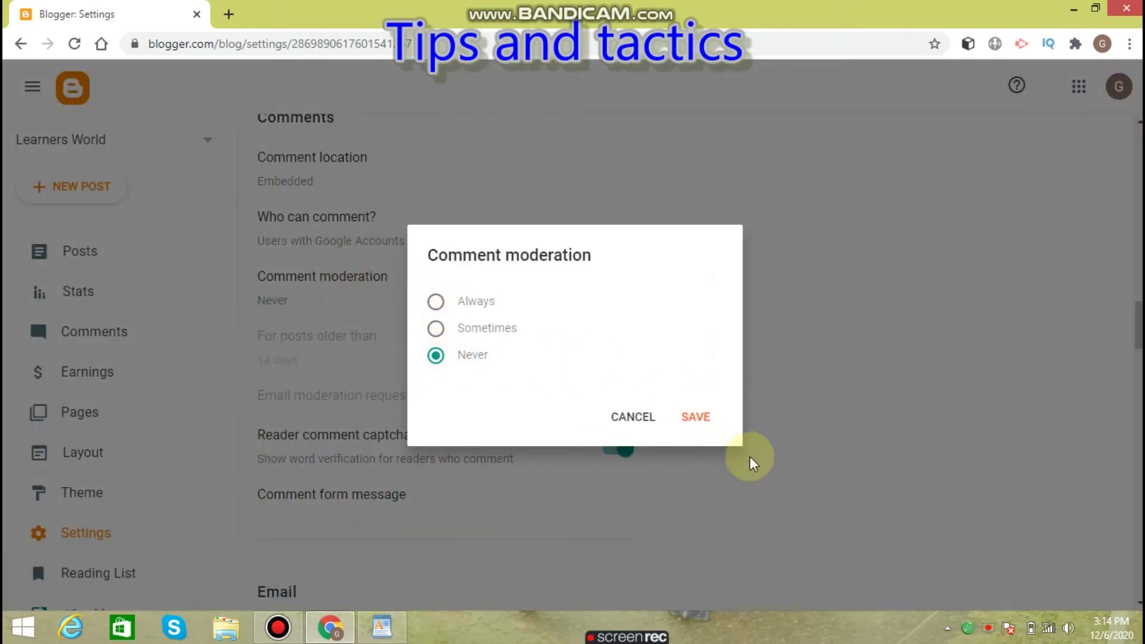
pyautogui.click(705, 420)
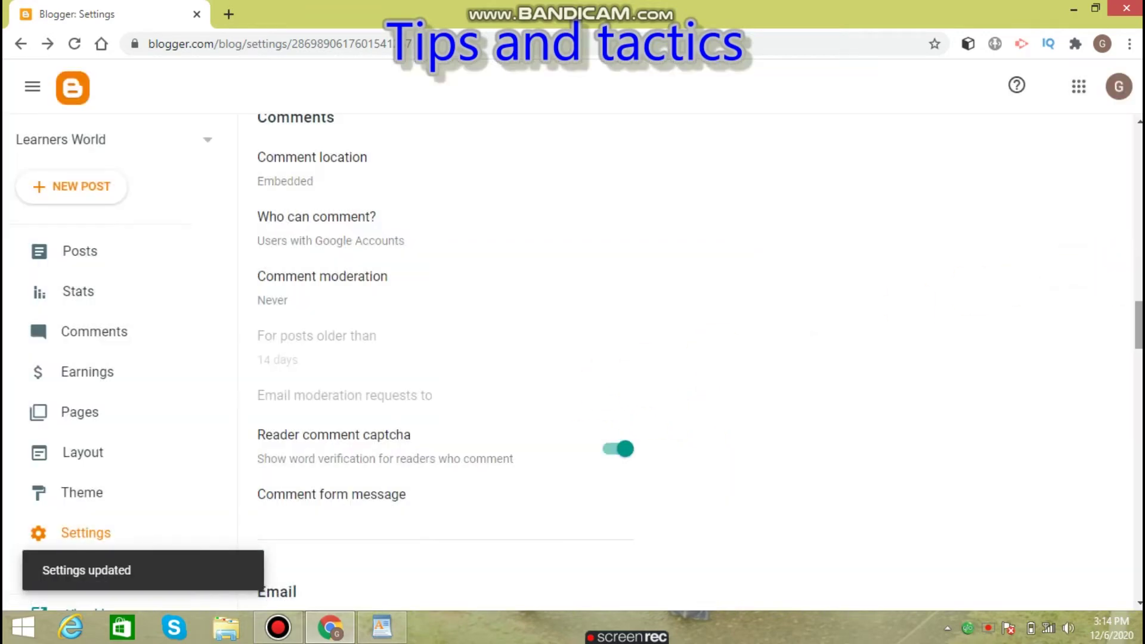
pyautogui.moveTo(1138, 329); pyautogui.dragTo(1139, 344)
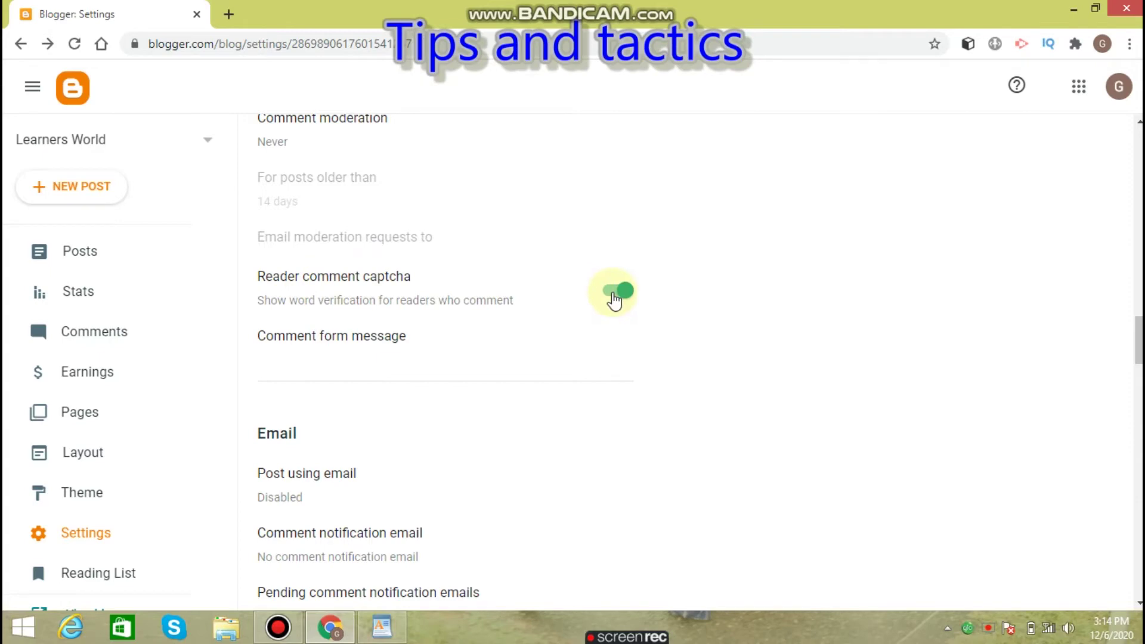
pyautogui.moveTo(1139, 340); pyautogui.dragTo(1139, 365)
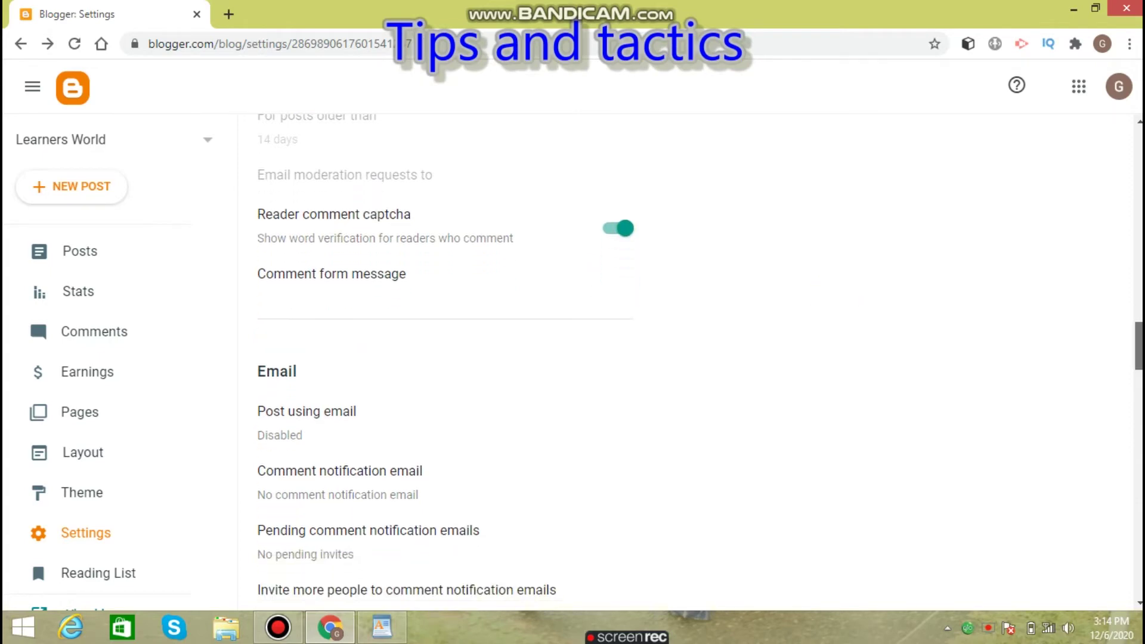
# - Save posting by email as Disabled and confirm no comment notification emails are set
pyautogui.click(287, 235)
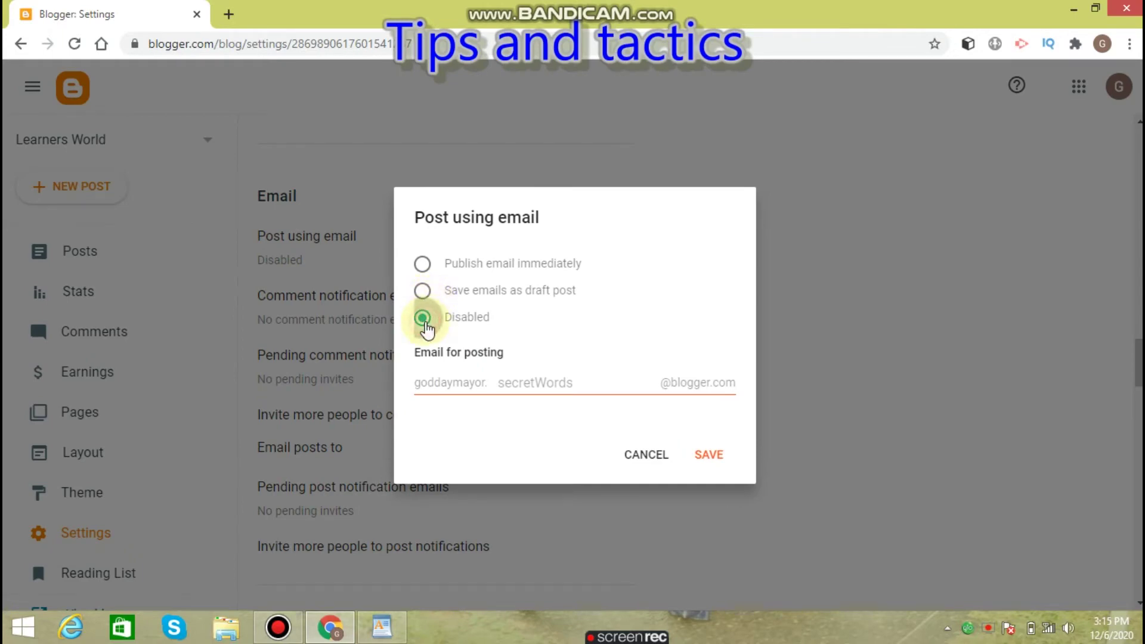
pyautogui.click(721, 460)
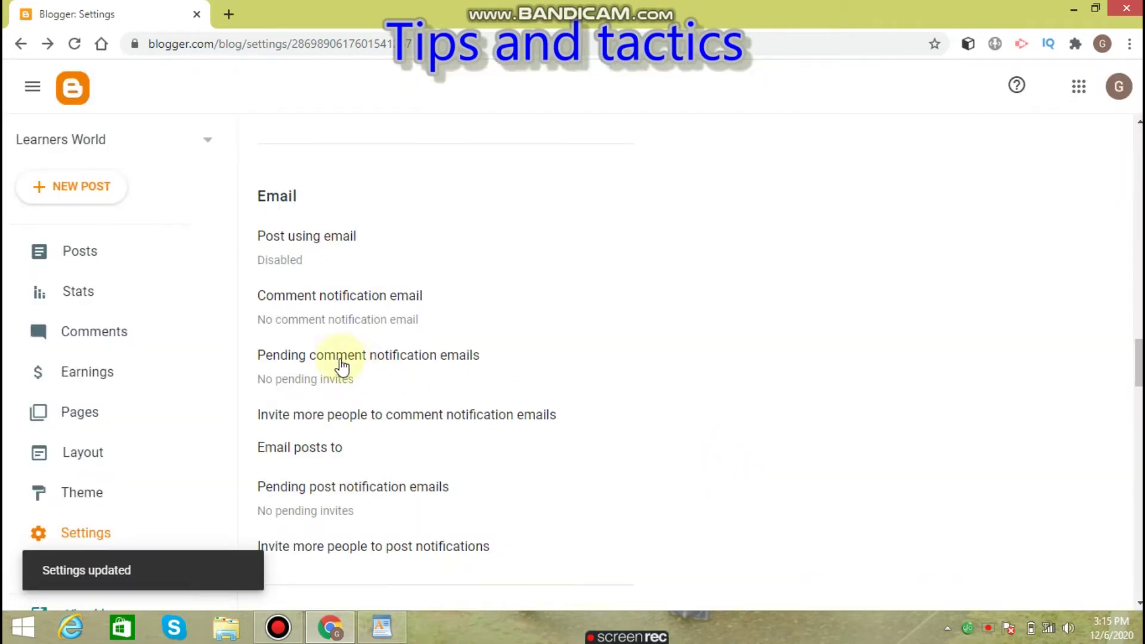
pyautogui.click(304, 316)
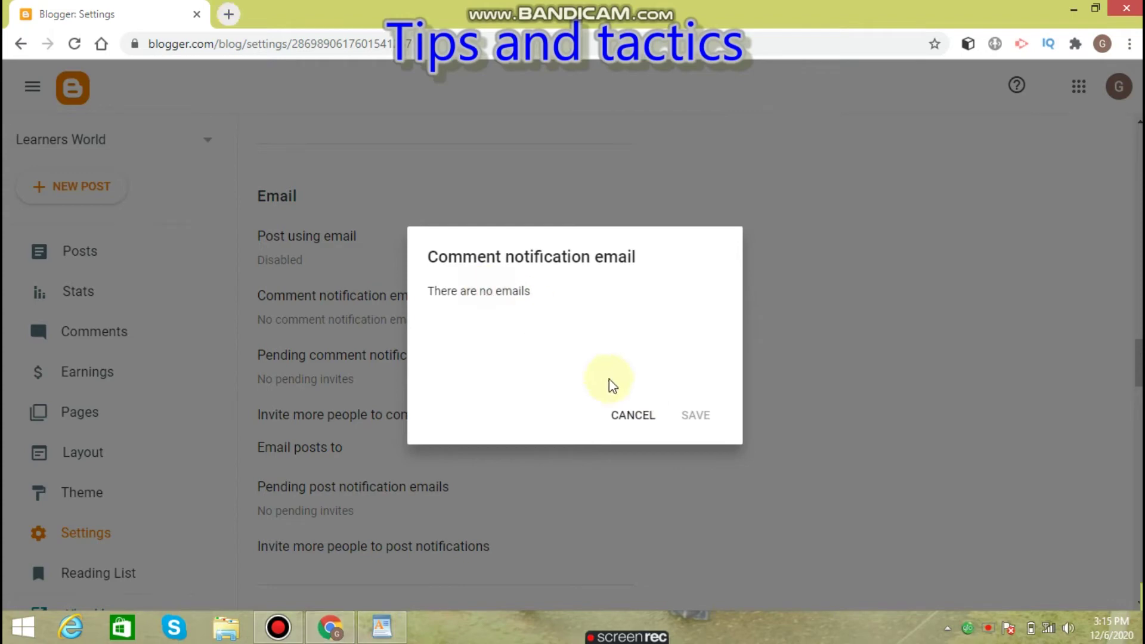
pyautogui.click(631, 416)
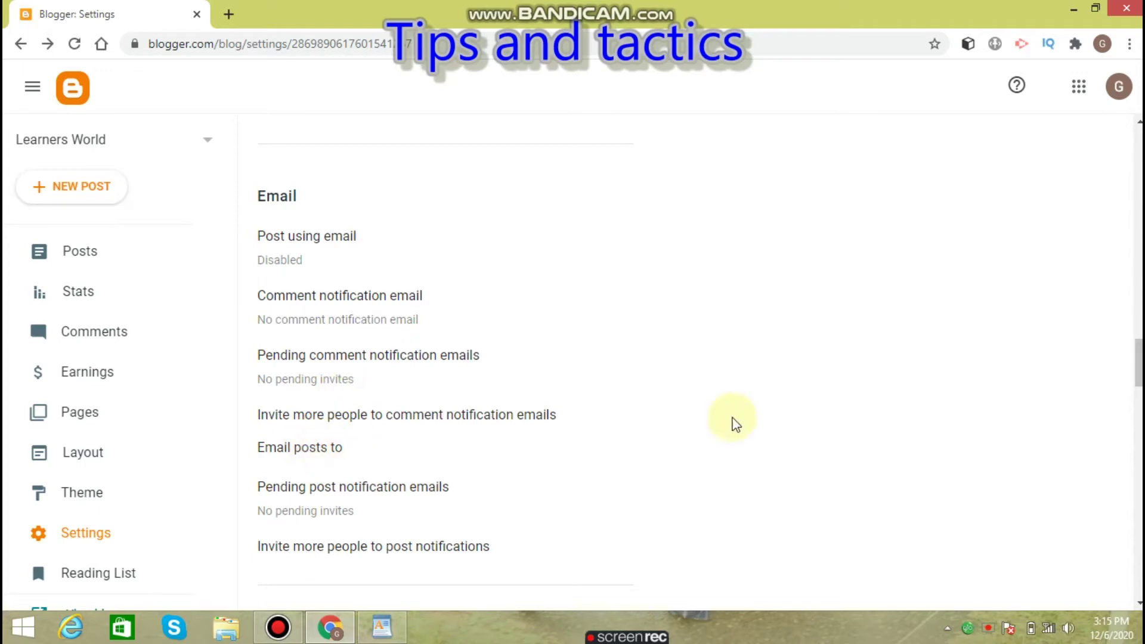
pyautogui.moveTo(1138, 376); pyautogui.dragTo(1140, 403)
# - Set the time zone to (GMT+00:00) Greenwich Mean Time – São Tomé; keep the date header format
pyautogui.click(319, 441)
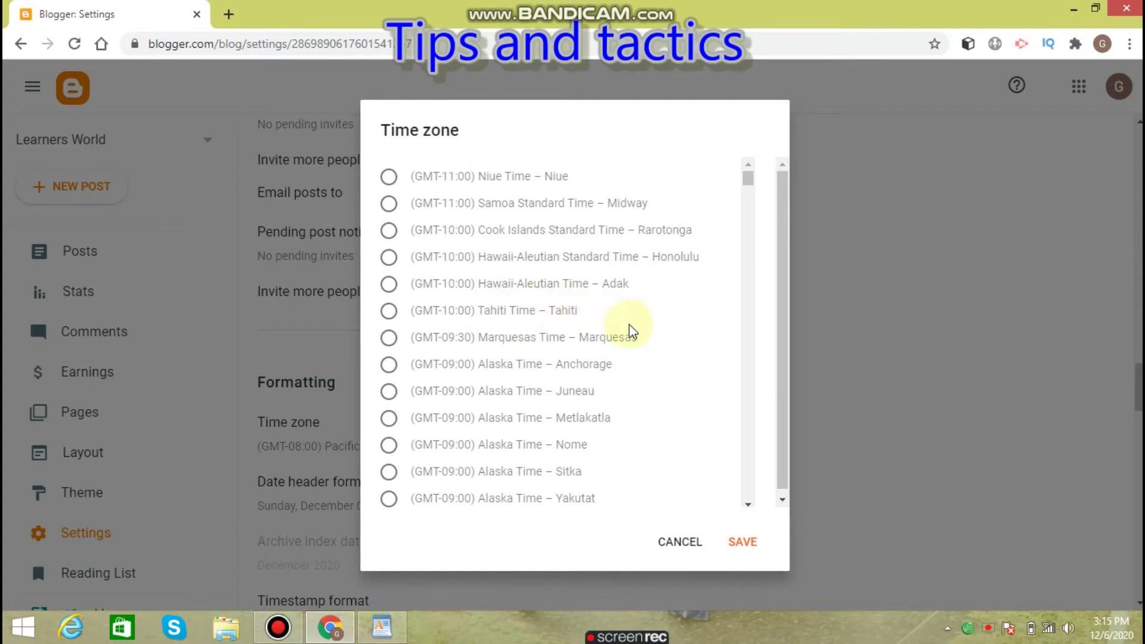
pyautogui.moveTo(748, 178); pyautogui.dragTo(735, 313)
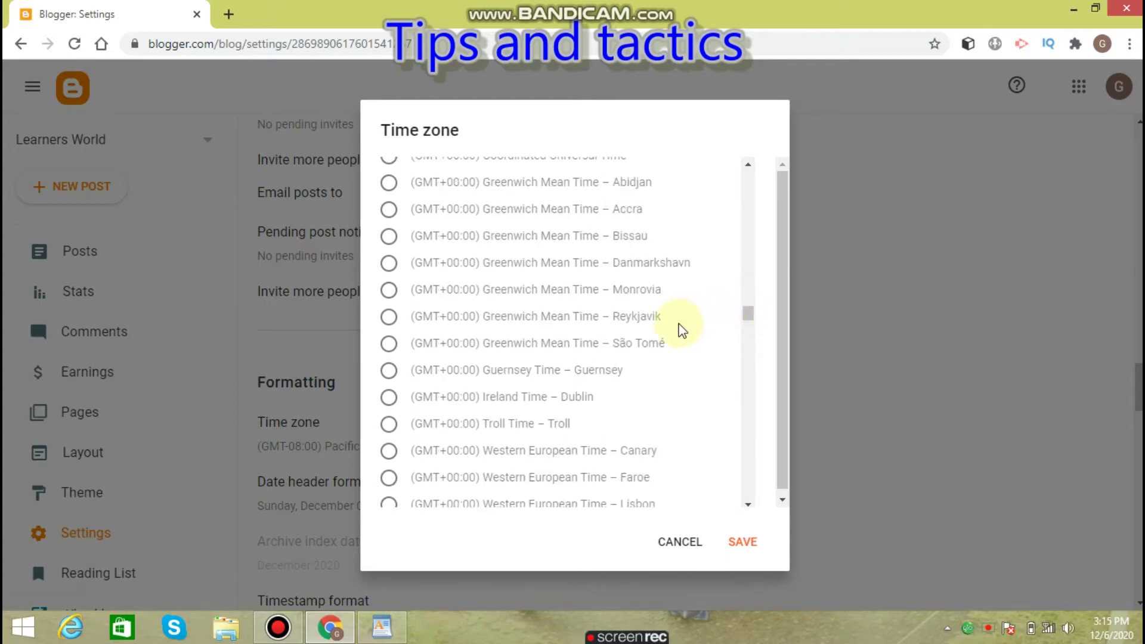
pyautogui.click(462, 339)
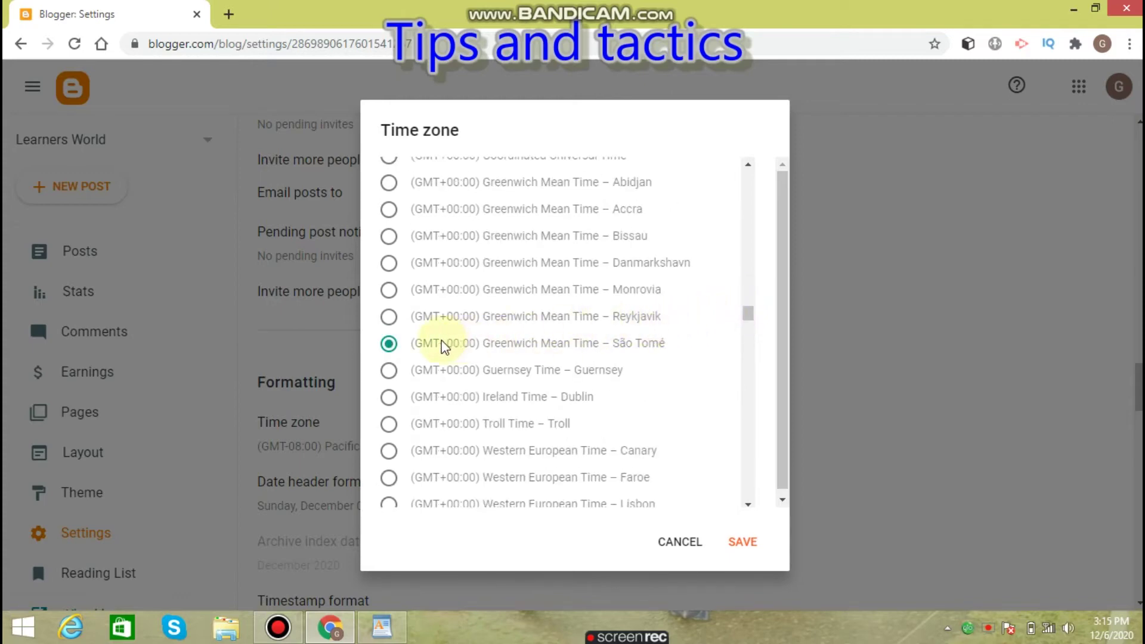
pyautogui.click(742, 542)
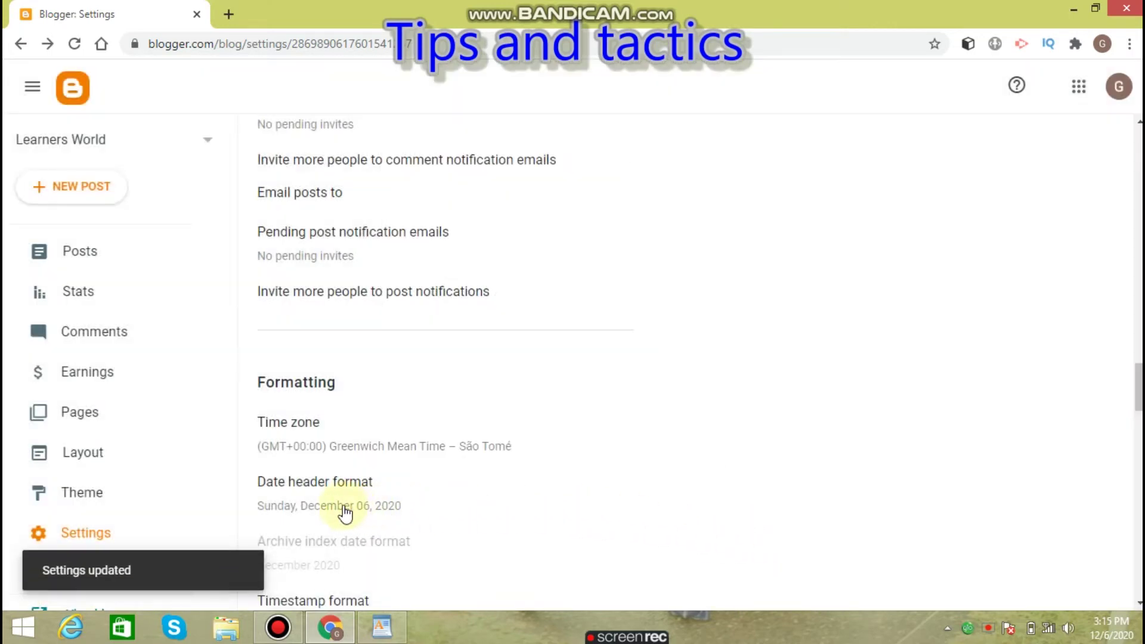
pyautogui.click(319, 489)
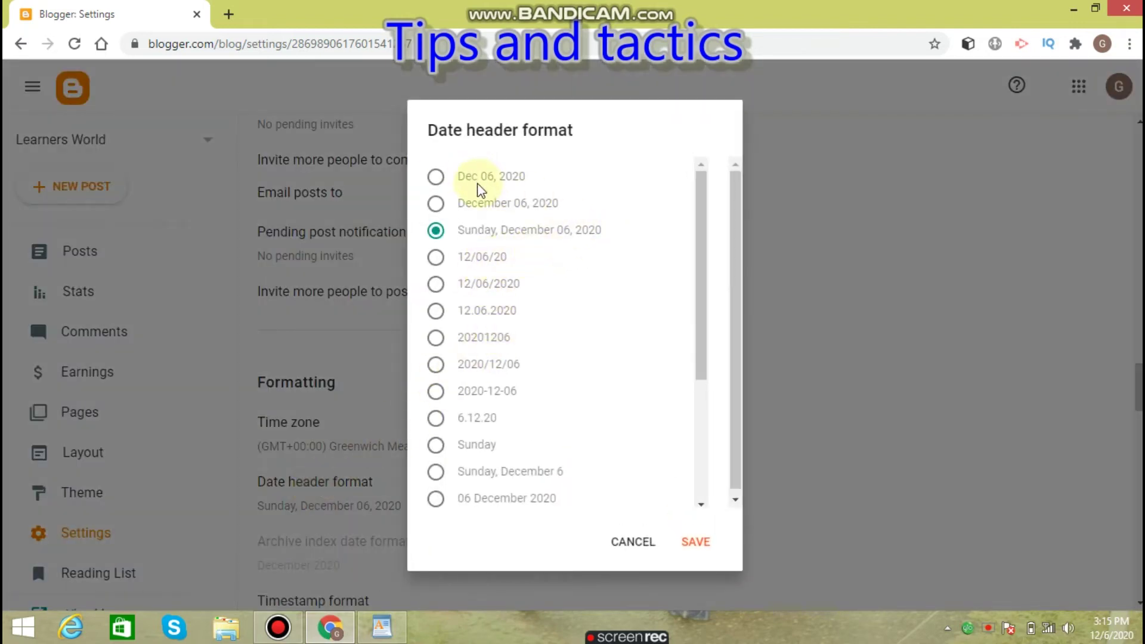
pyautogui.click(700, 544)
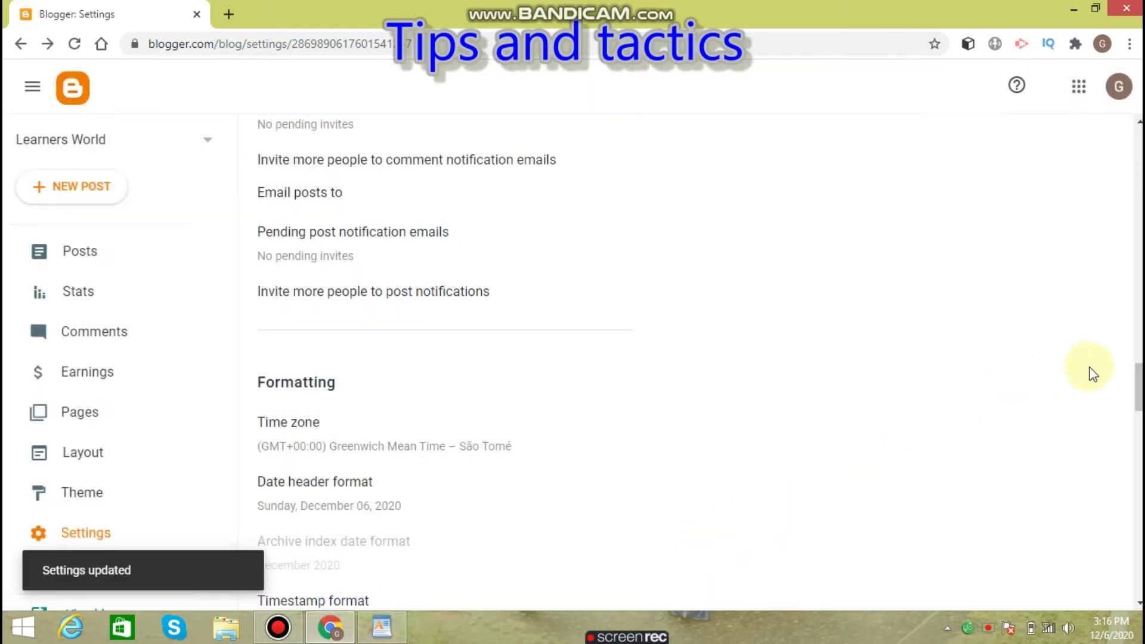
# - Enable the search description and enter 'Chemistry, physics, biology, Mathemathics, Science.'
pyautogui.scroll(-5, 691, 358)
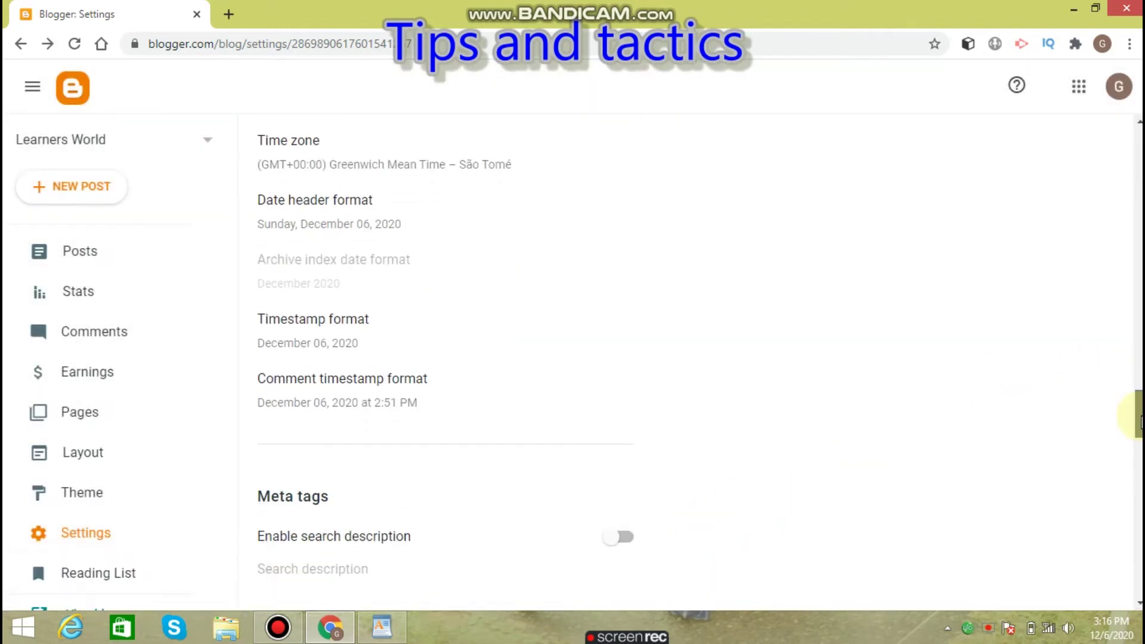
pyautogui.scroll(-3, 692, 358)
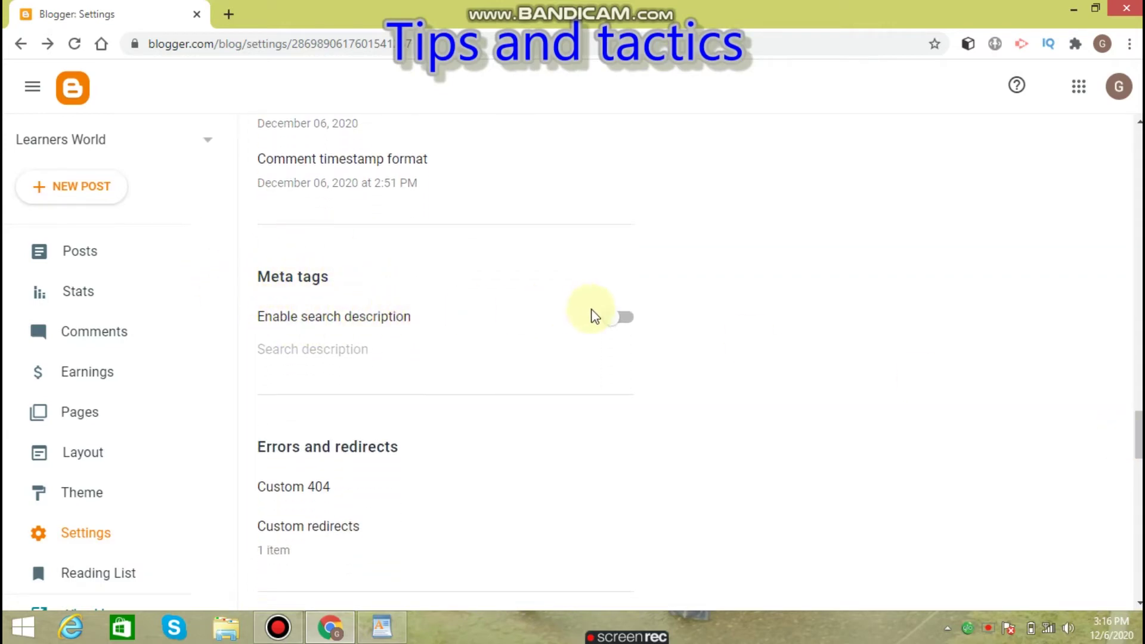
pyautogui.click(617, 321)
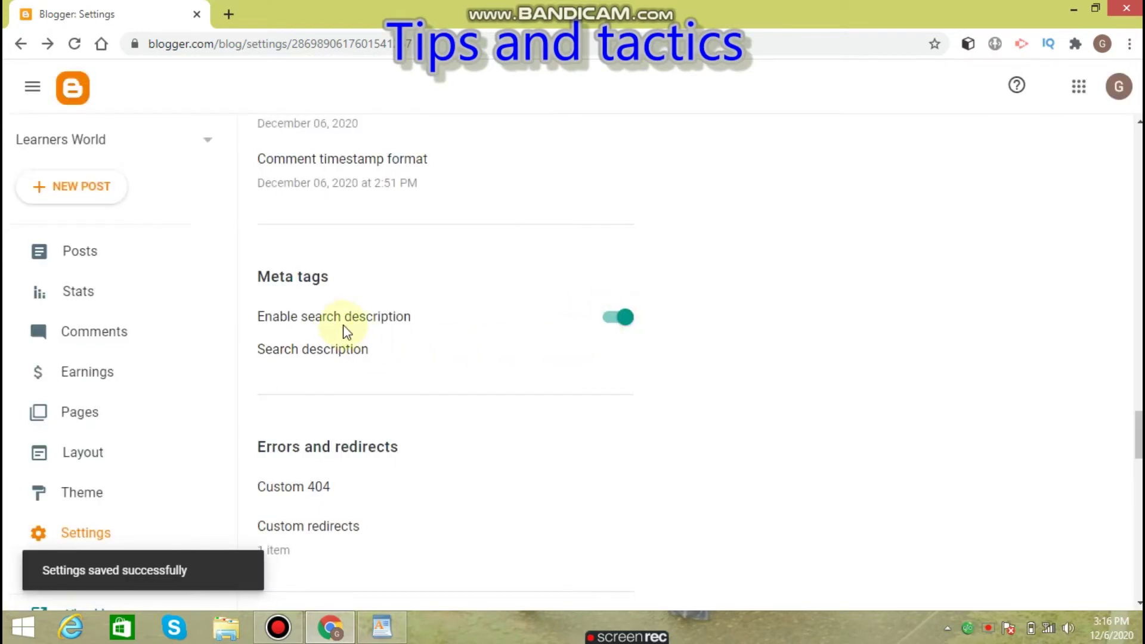
pyautogui.click(345, 350)
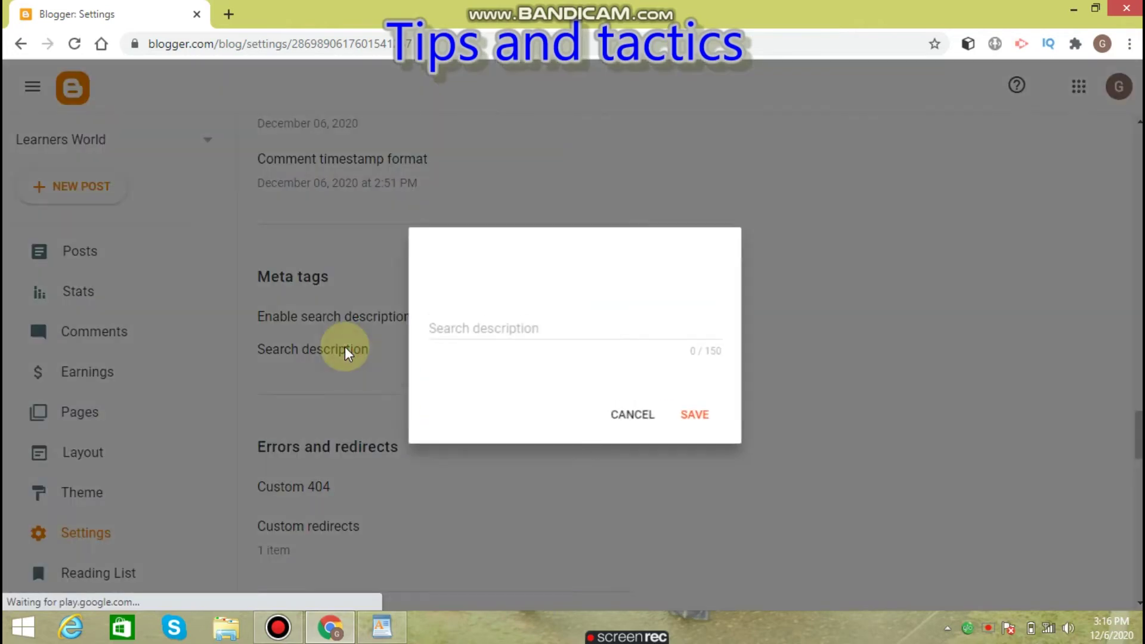
pyautogui.click(463, 333)
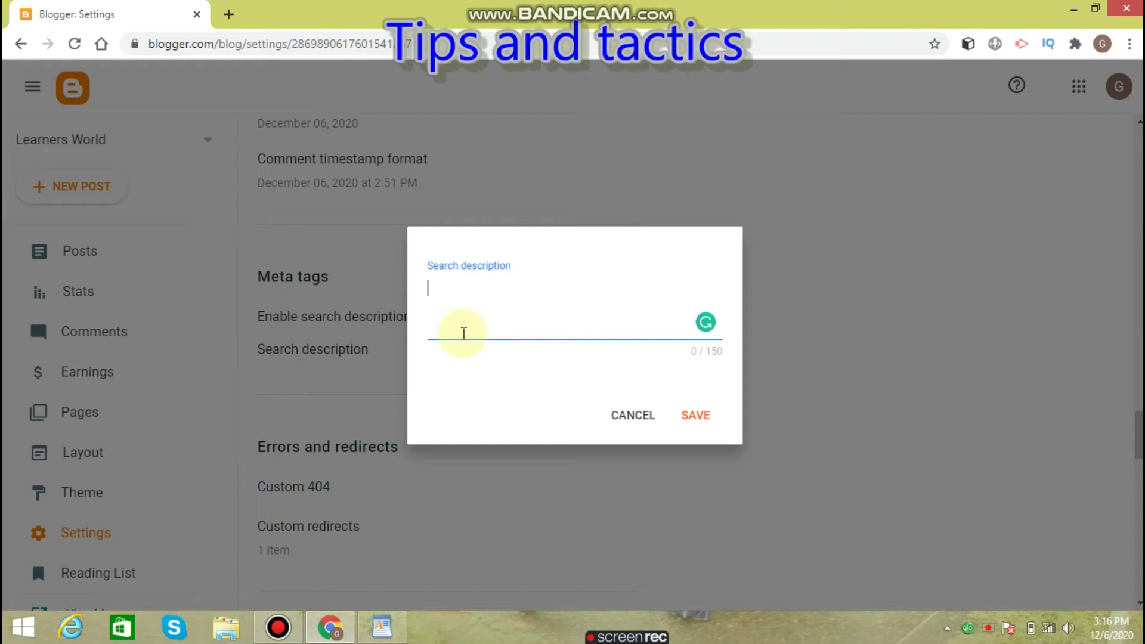
pyautogui.write('Easy ti')
pyautogui.write('ps to')
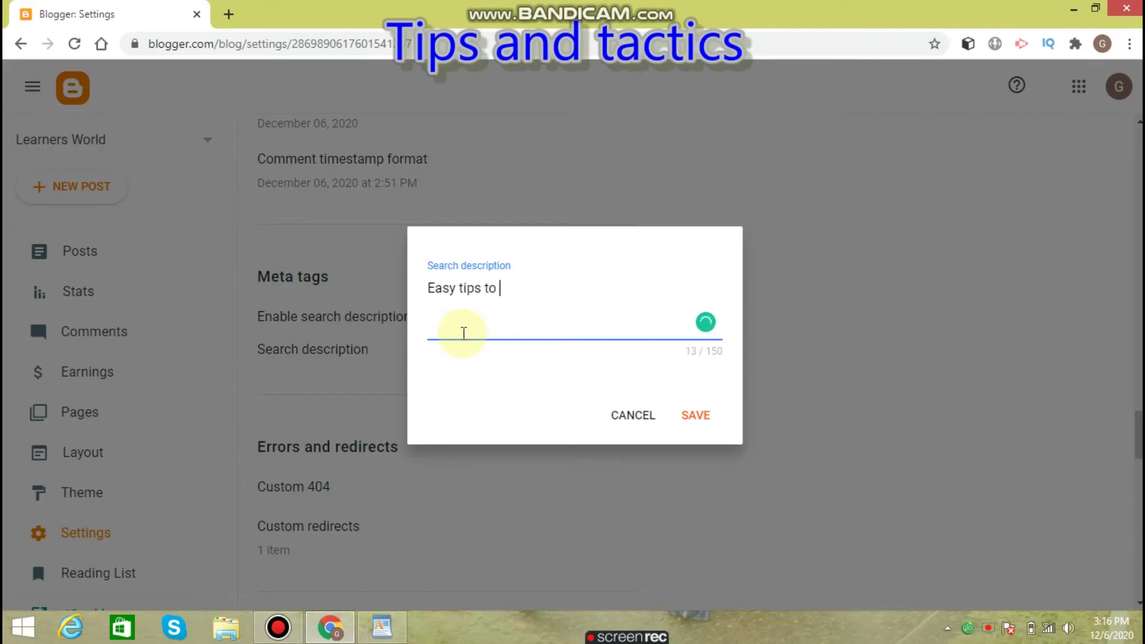
pyautogui.press('BackSpace')
pyautogui.press('BackSpace')
pyautogui.press('BackSpace')
pyautogui.press('BackSpace')
pyautogui.press('BackSpace')
pyautogui.write('Chemistry')
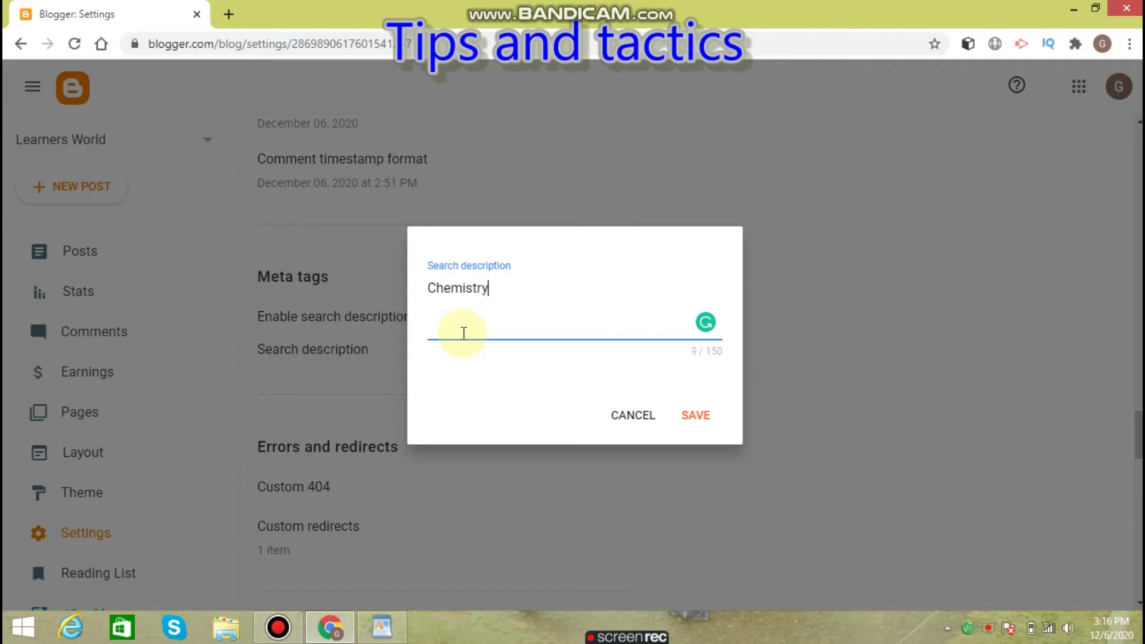
pyautogui.write(',physics')
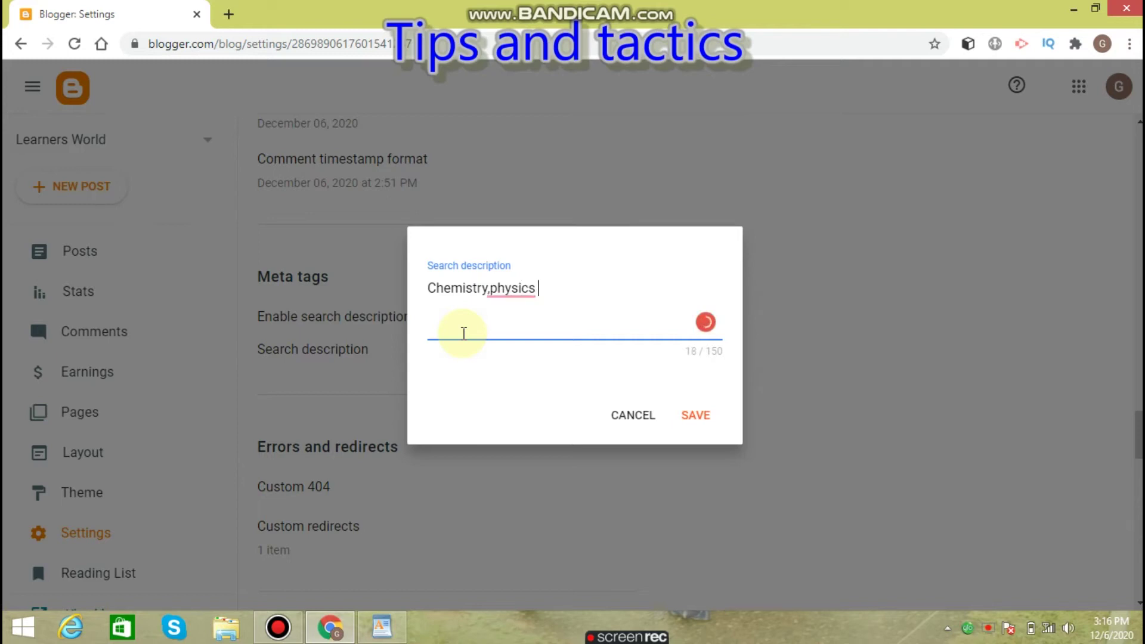
pyautogui.write(',biology ')
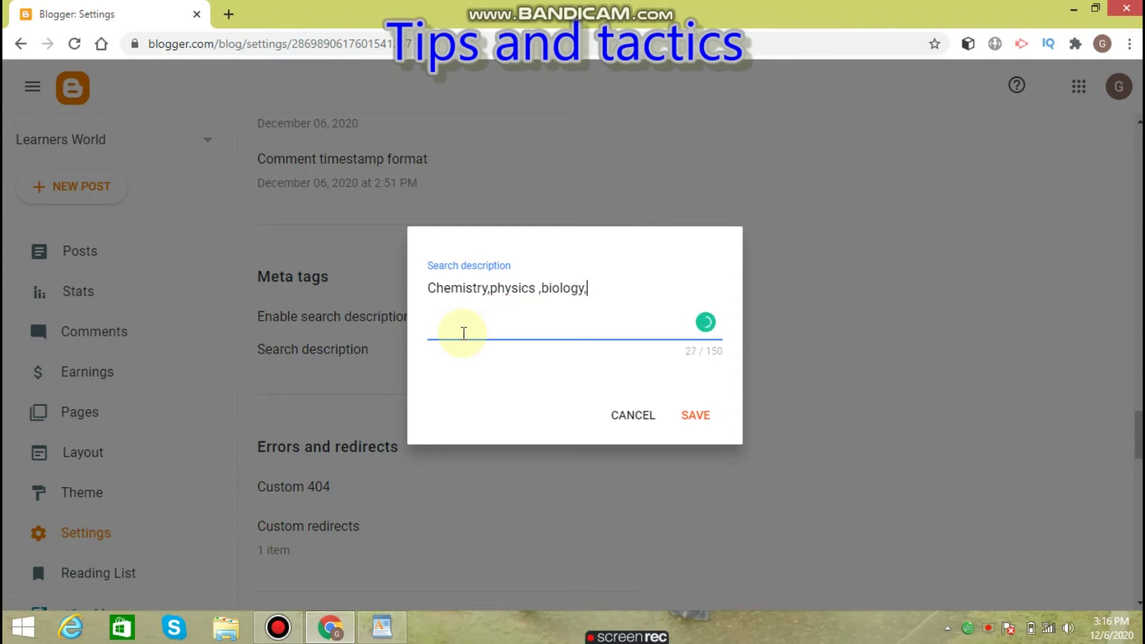
pyautogui.write('Mathema')
pyautogui.write('thics')
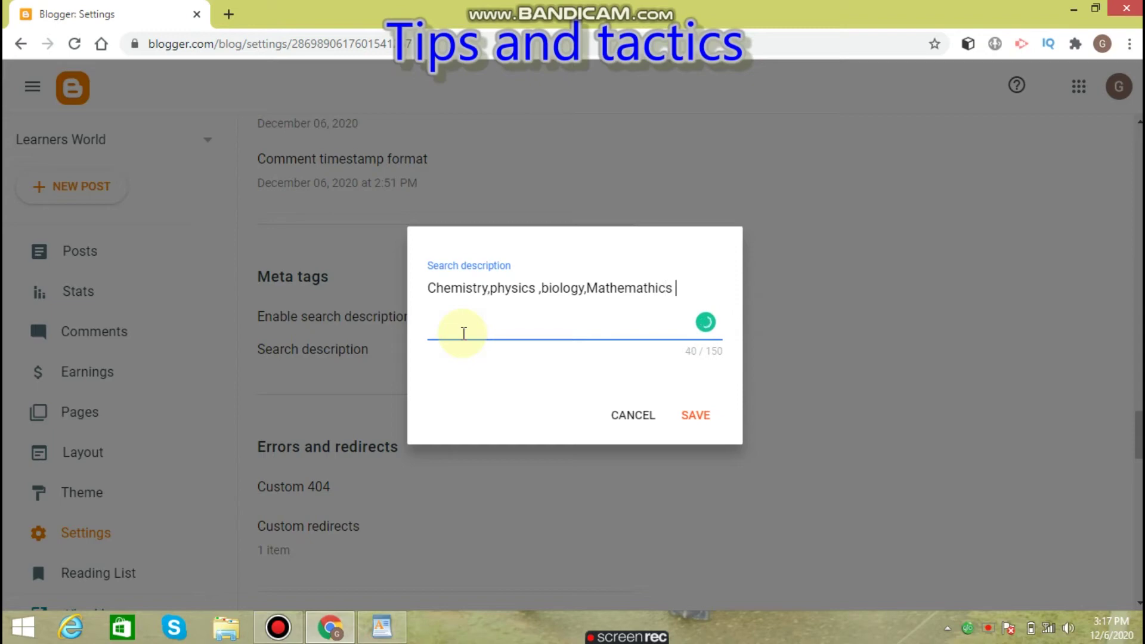
pyautogui.press('BackSpace')
pyautogui.write('Science')
pyautogui.write('.')
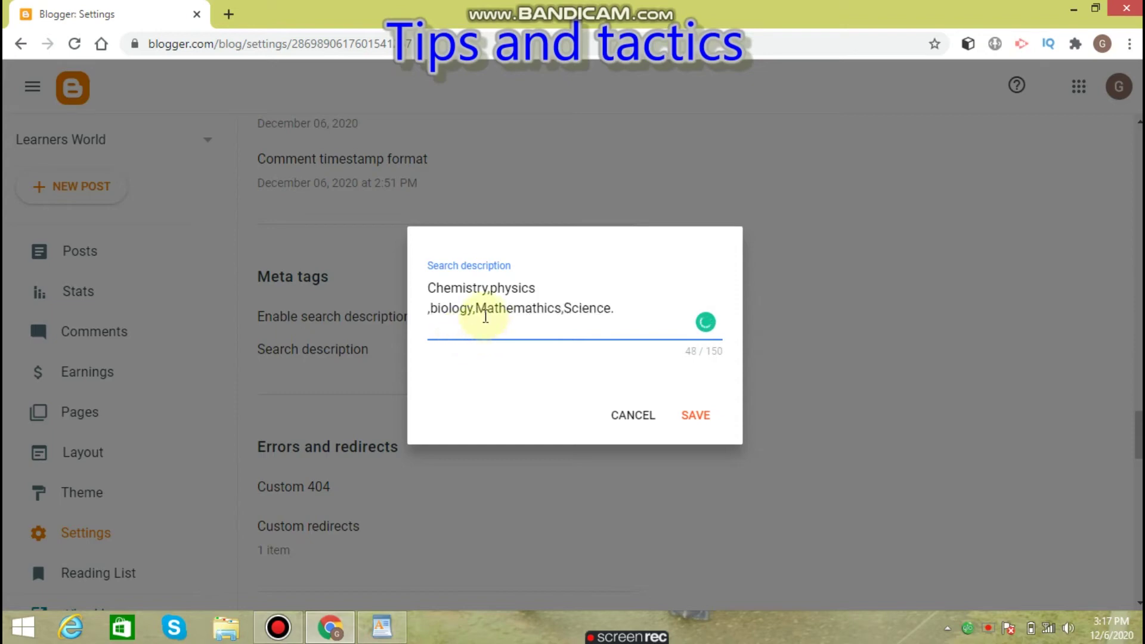
# - Dismiss the Grammarly popup and save the new search description
pyautogui.click(474, 310)
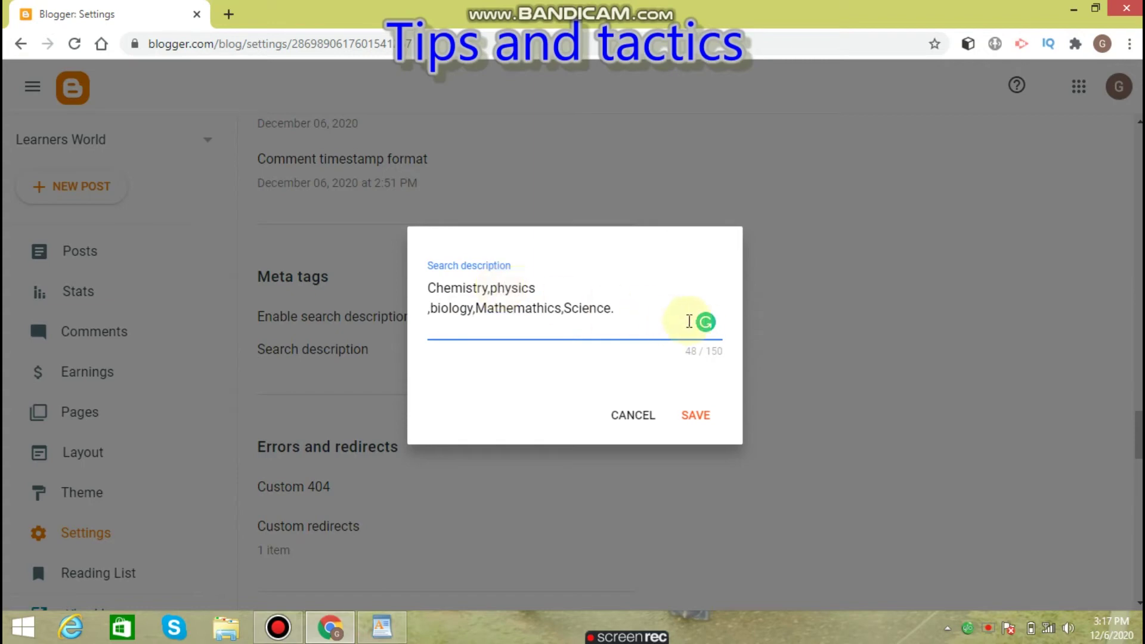
pyautogui.click(705, 325)
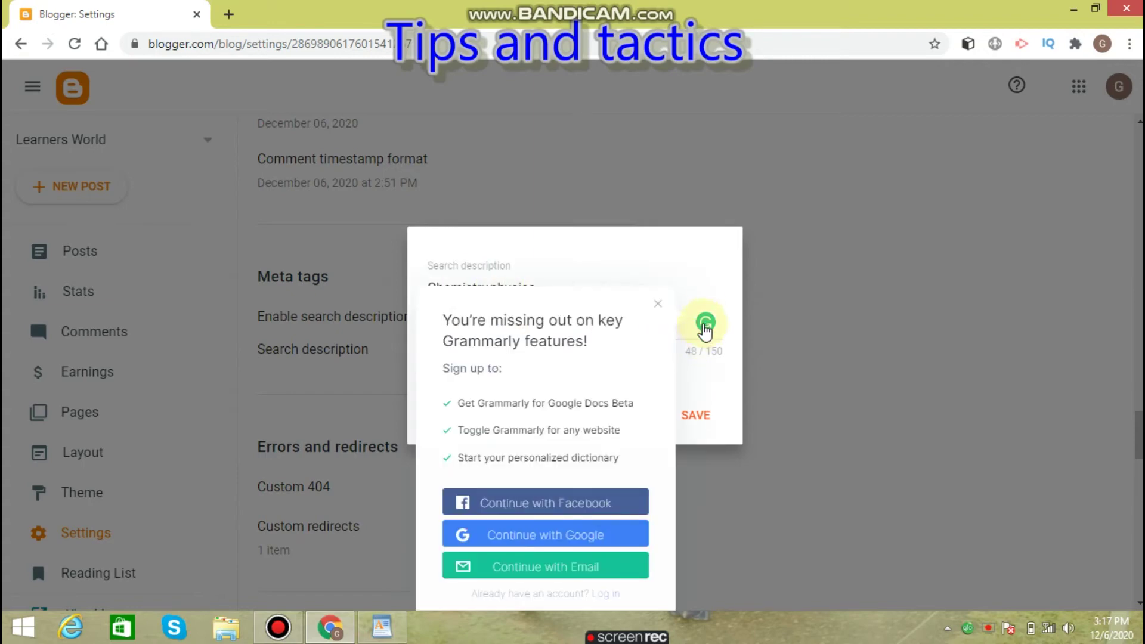
pyautogui.click(659, 305)
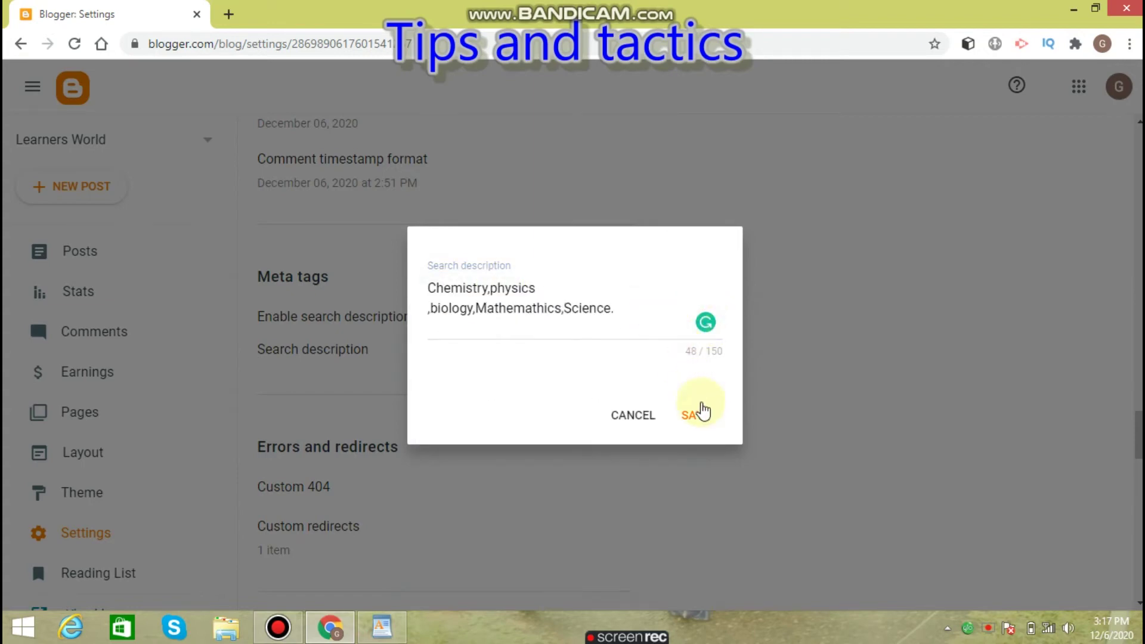
pyautogui.click(701, 411)
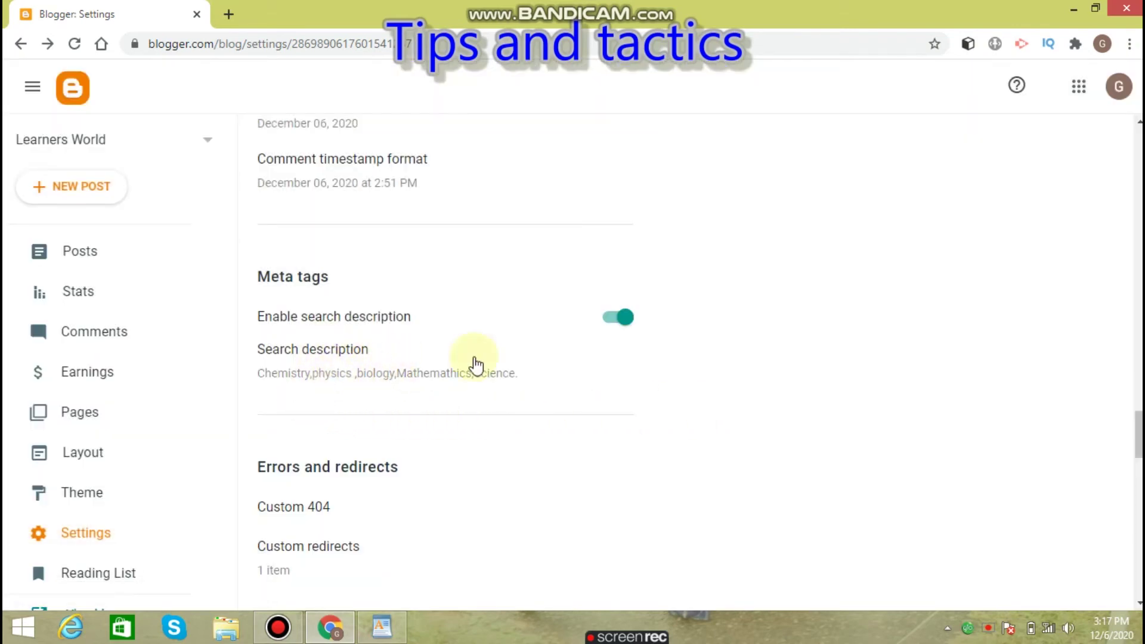
pyautogui.scroll(-1, 1119, 378)
pyautogui.moveTo(1135, 435); pyautogui.dragTo(1134, 440)
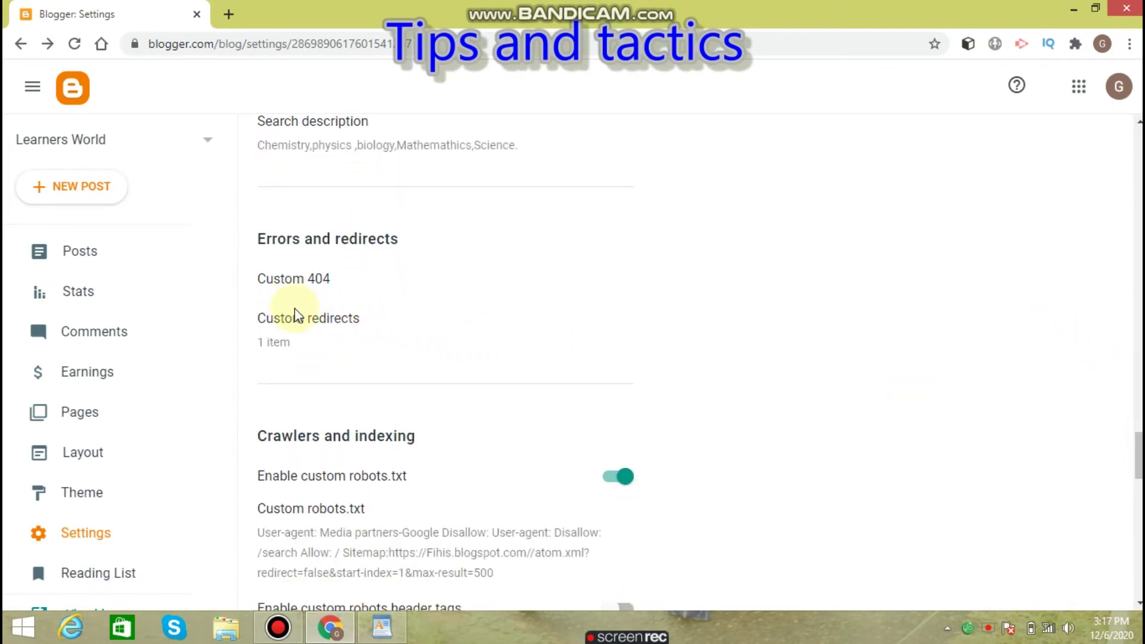
pyautogui.click(298, 320)
pyautogui.click(477, 317)
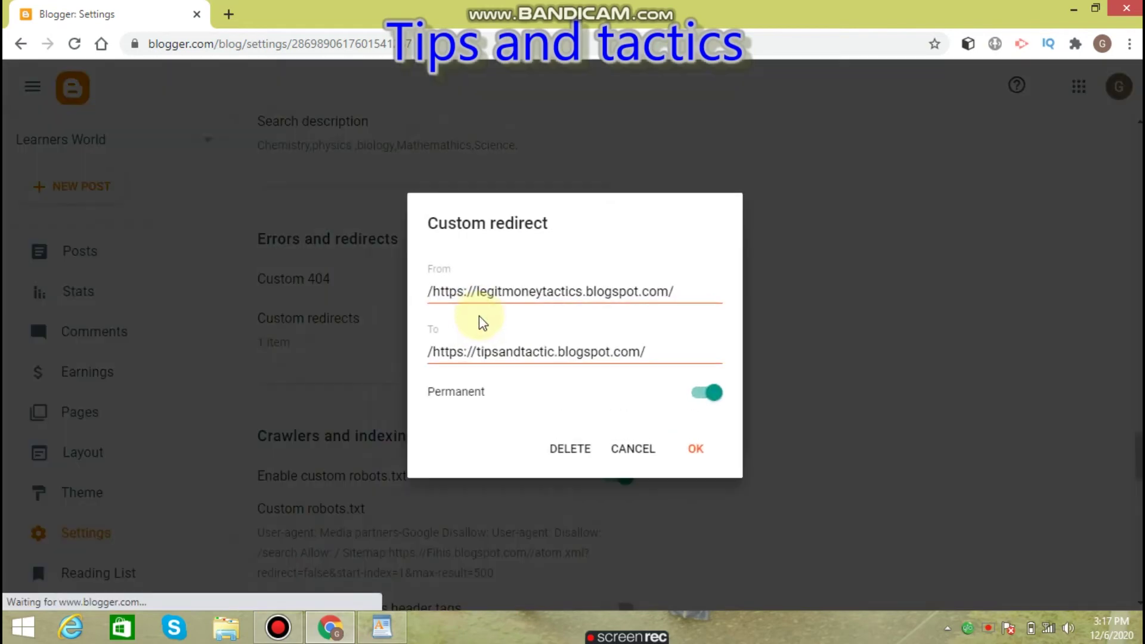
pyautogui.click(696, 450)
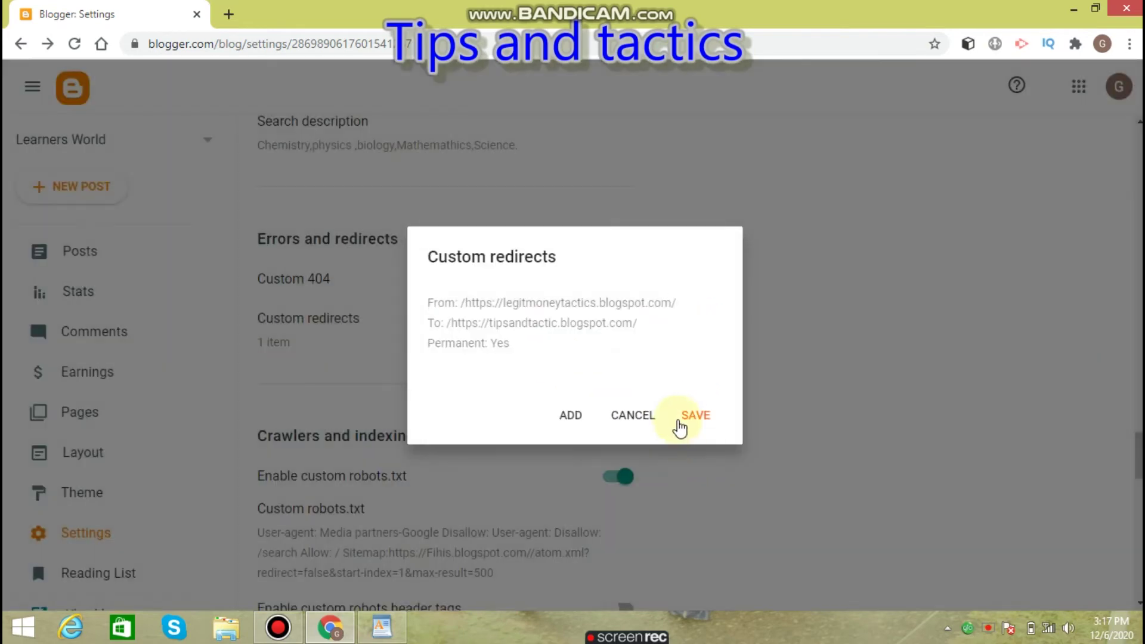
pyautogui.click(589, 415)
pyautogui.click(650, 462)
pyautogui.click(643, 425)
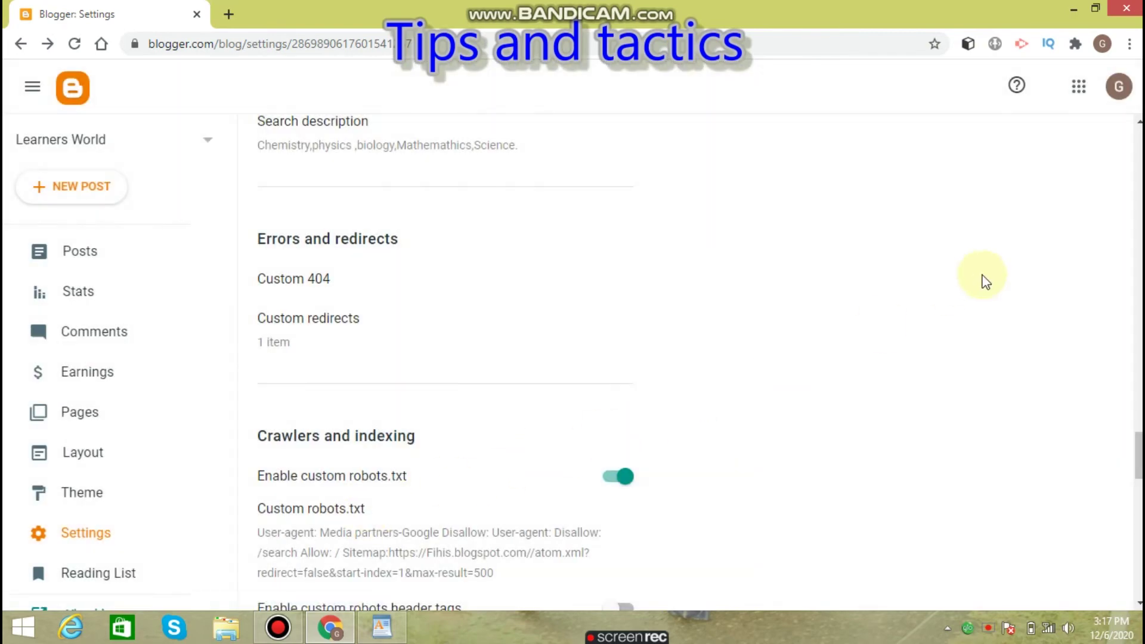
pyautogui.moveTo(1138, 450); pyautogui.dragTo(1138, 479)
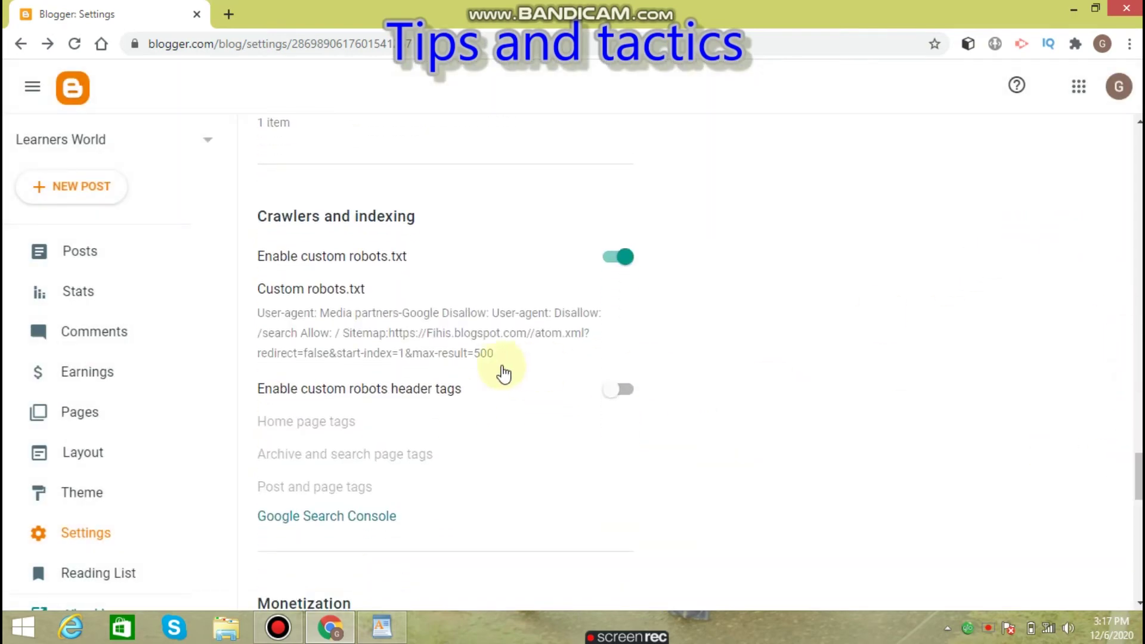
pyautogui.click(428, 322)
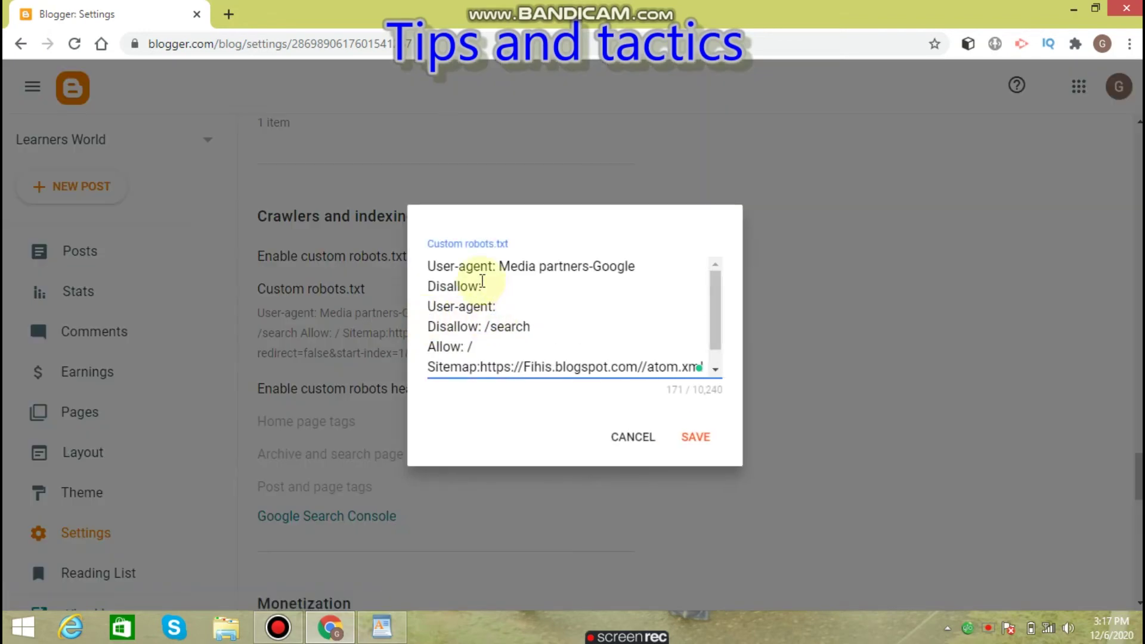
pyautogui.click(429, 266)
pyautogui.moveTo(430, 265)
pyautogui.mouseDown()
pyautogui.moveTo(652, 399)
pyautogui.moveTo(719, 287)
pyautogui.mouseUp()
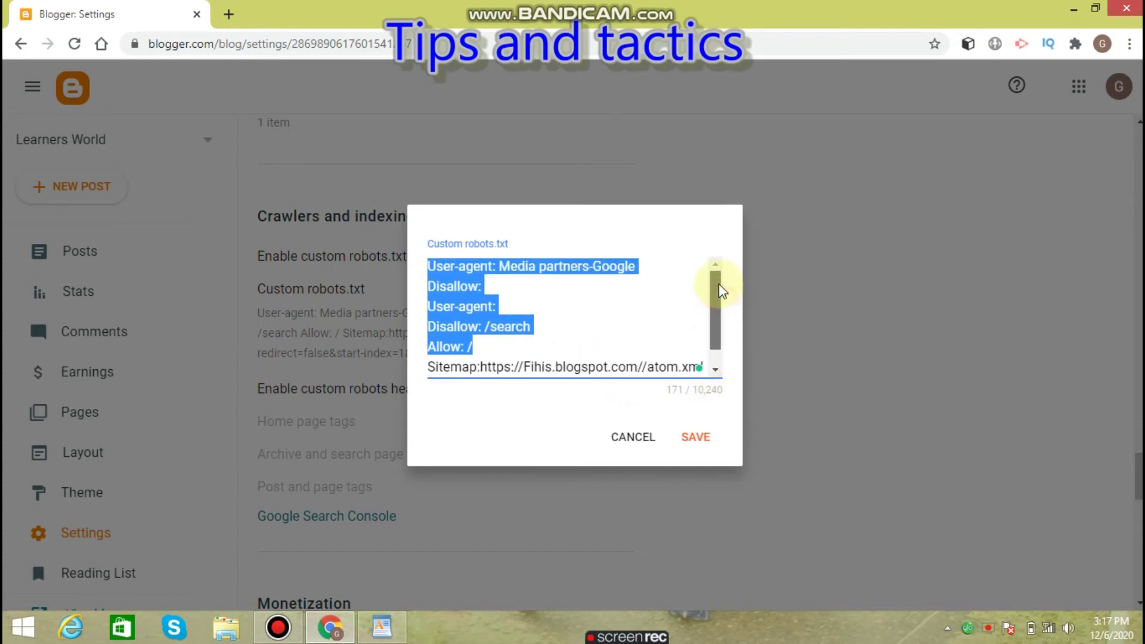
pyautogui.click(594, 324)
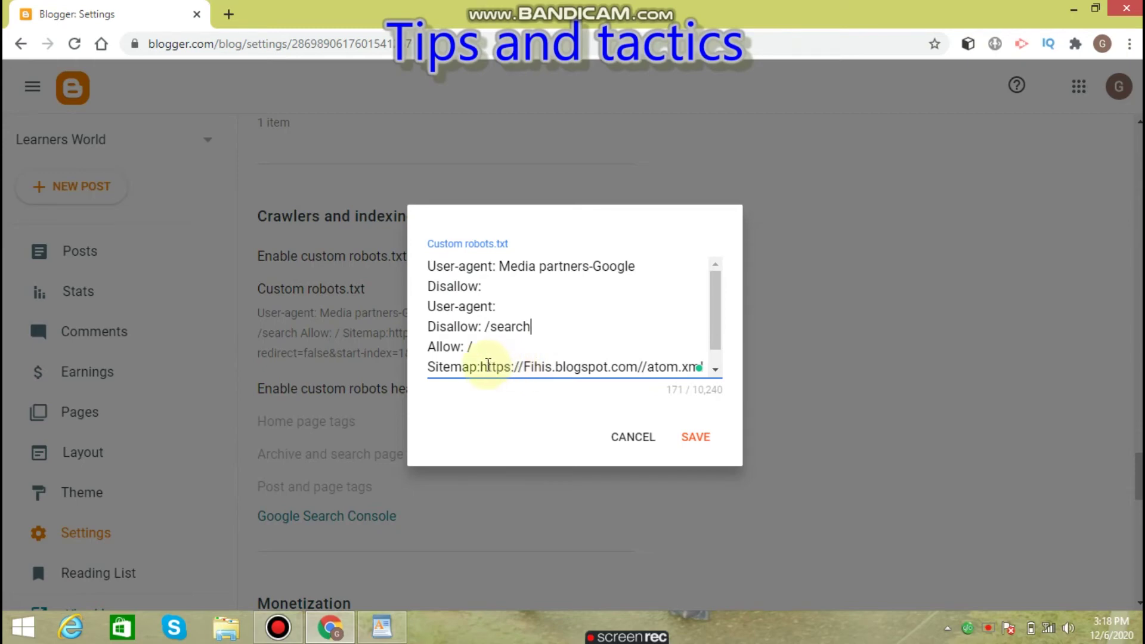
pyautogui.moveTo(481, 366); pyautogui.dragTo(640, 345)
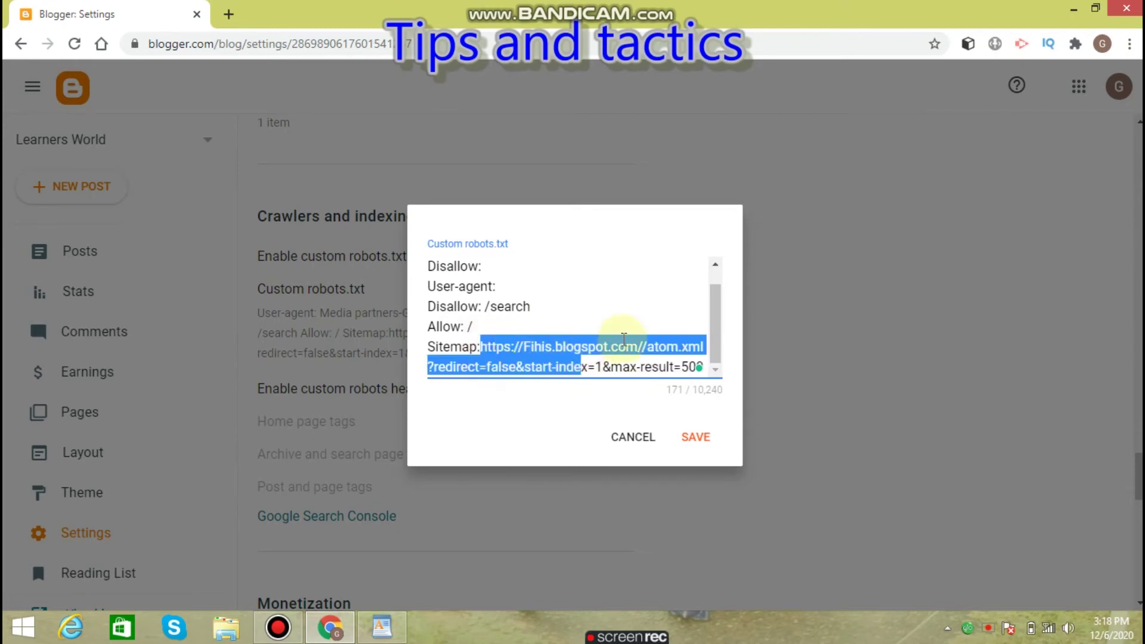
pyautogui.click(643, 345)
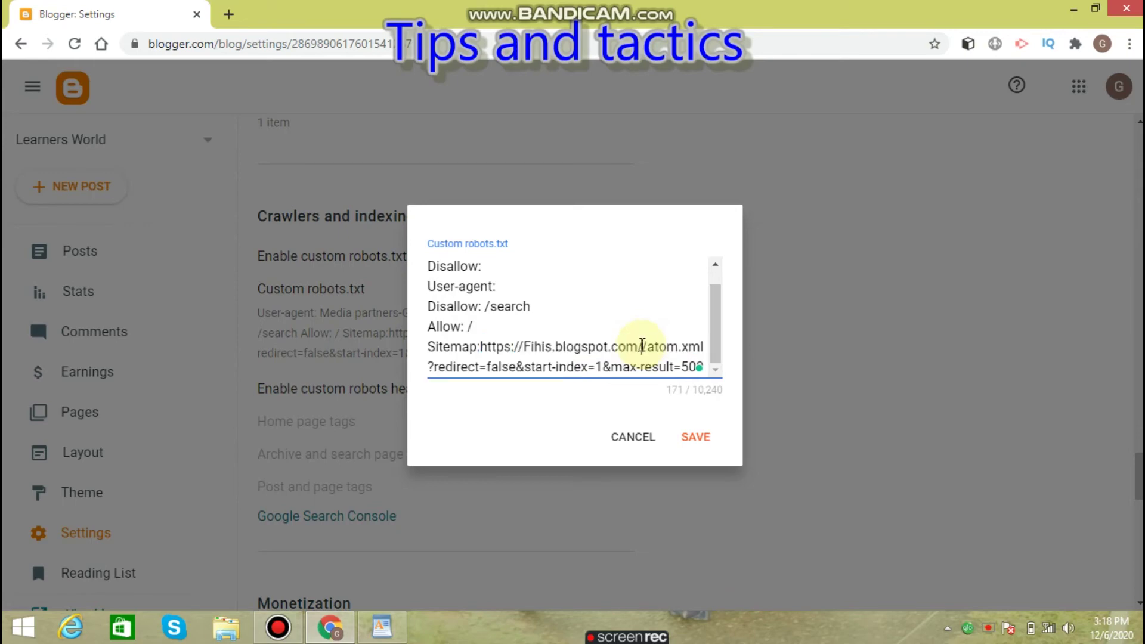
pyautogui.moveTo(637, 345); pyautogui.dragTo(475, 345)
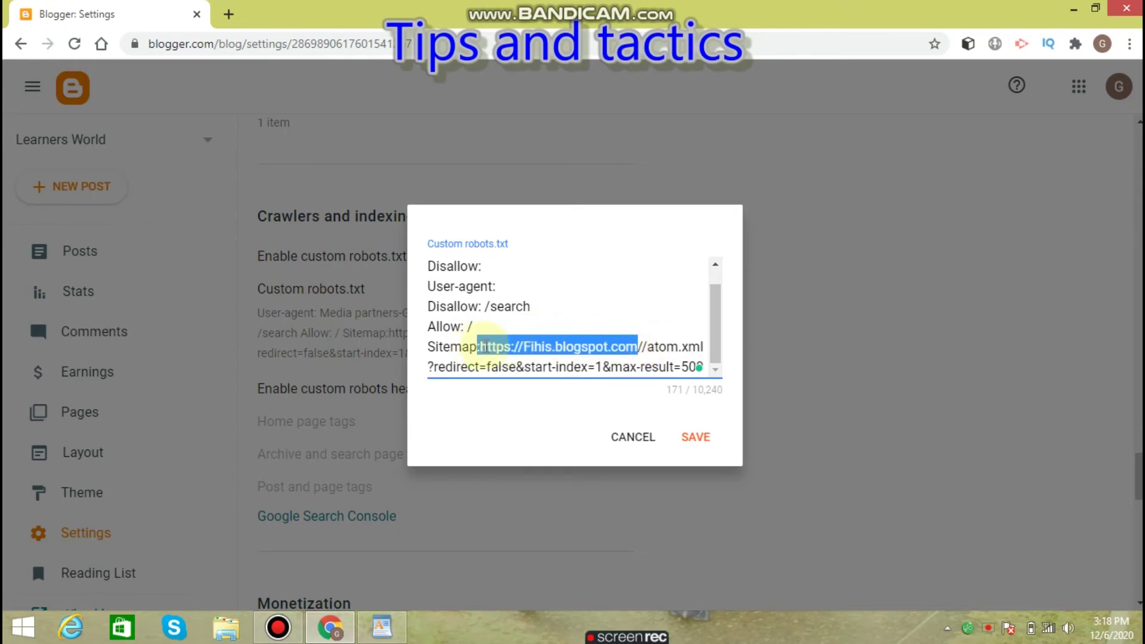
pyautogui.click(633, 432)
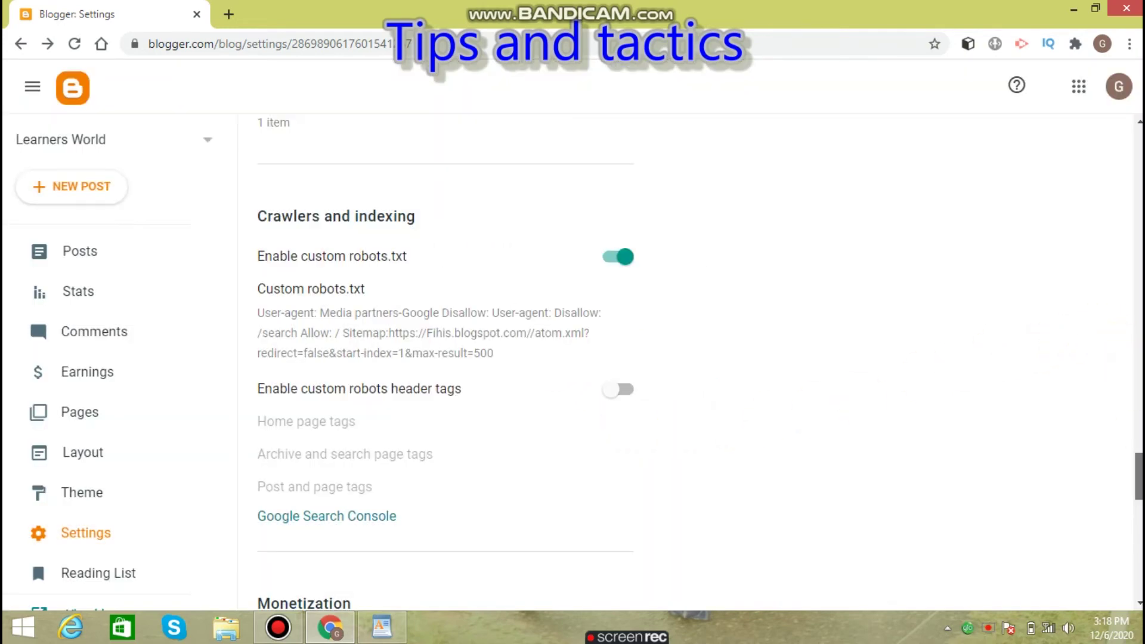
pyautogui.scroll(-2, 1138, 495)
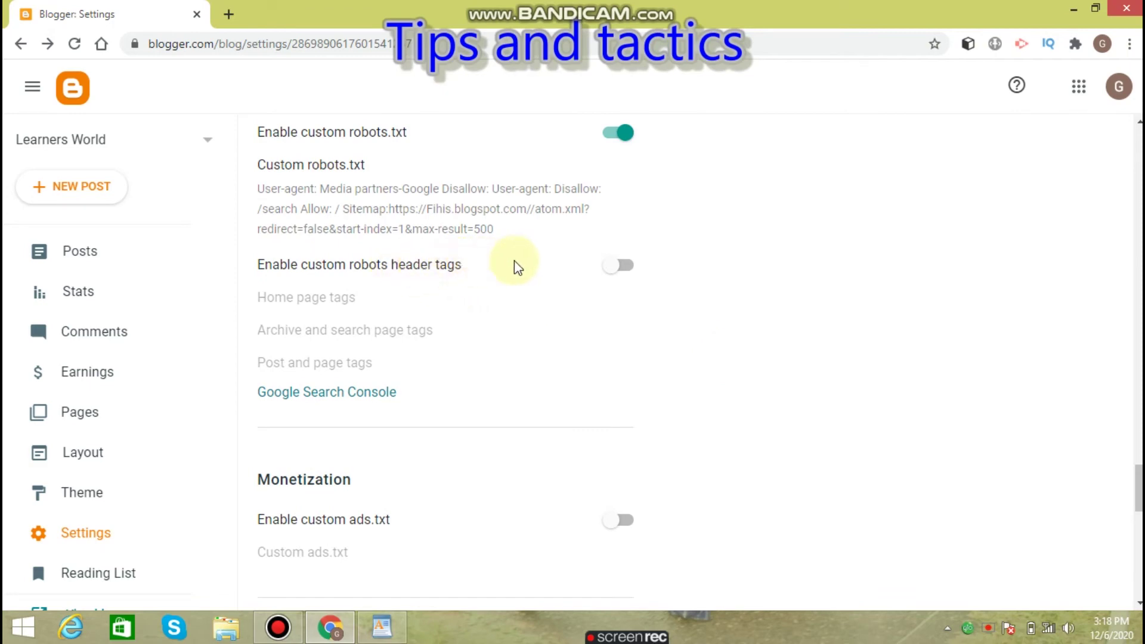
# - Enable custom robots header tags and set the home page tags to all and noodp
pyautogui.click(620, 264)
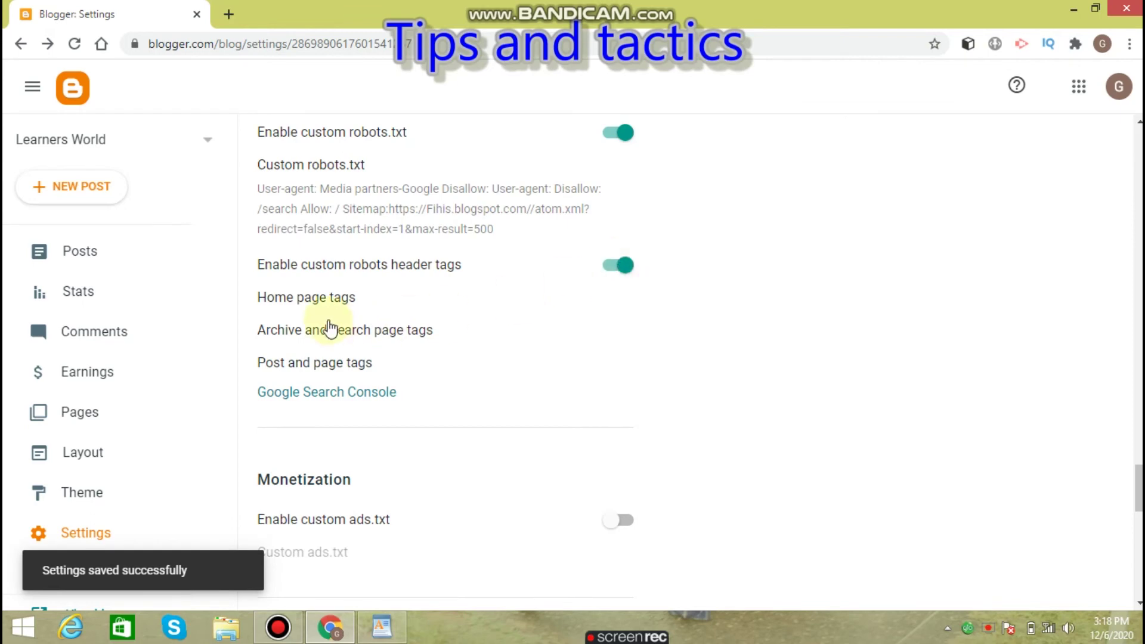
pyautogui.click(312, 298)
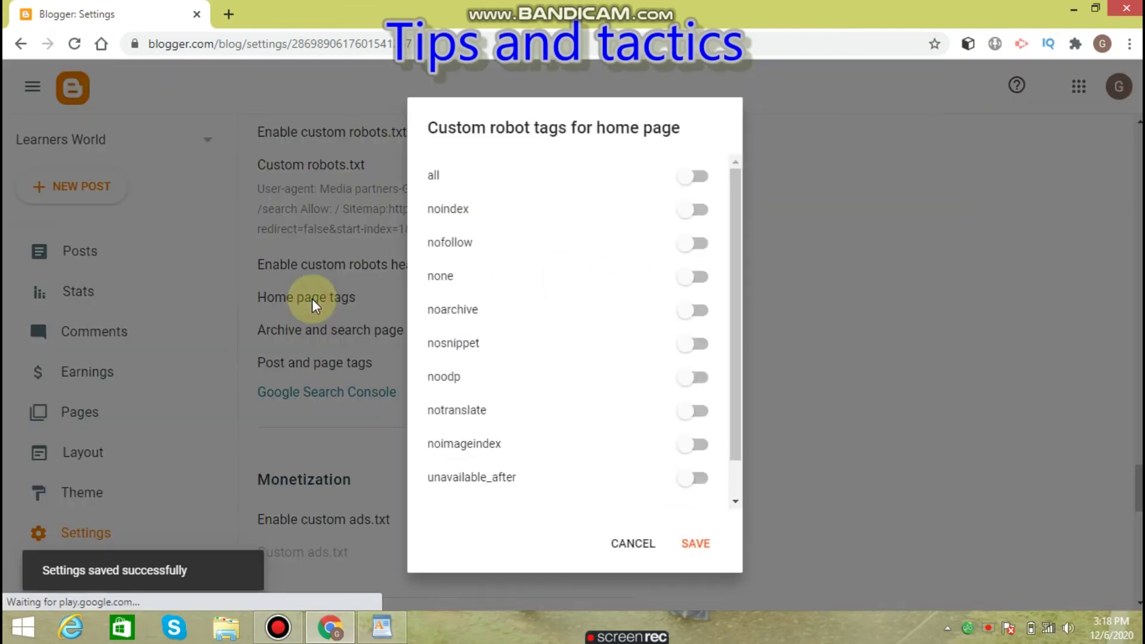
pyautogui.click(693, 176)
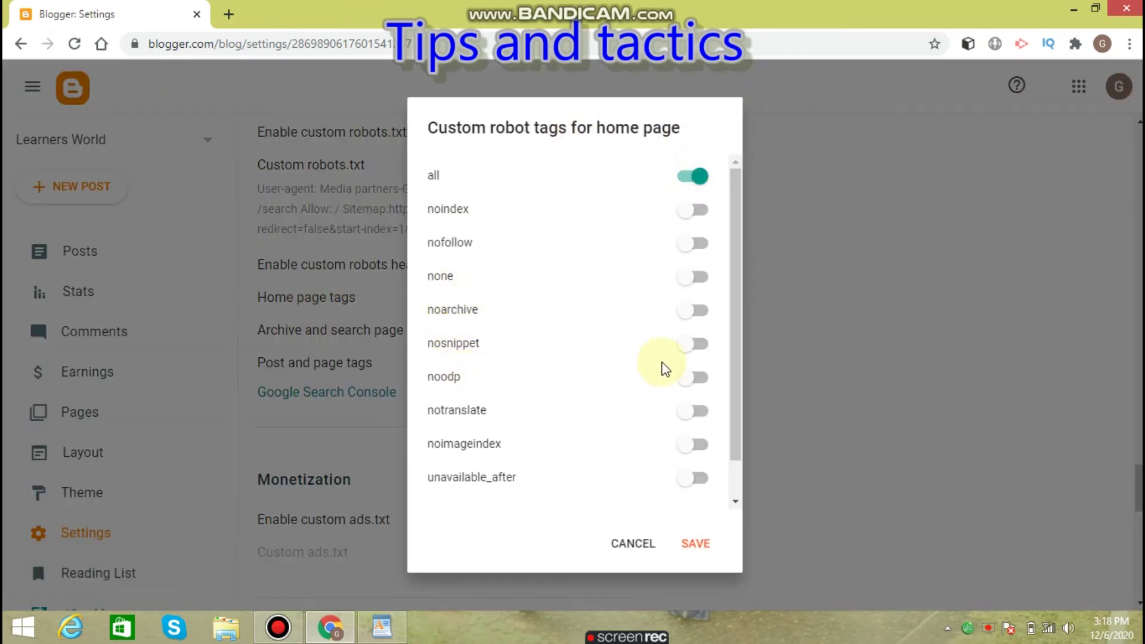
pyautogui.click(696, 377)
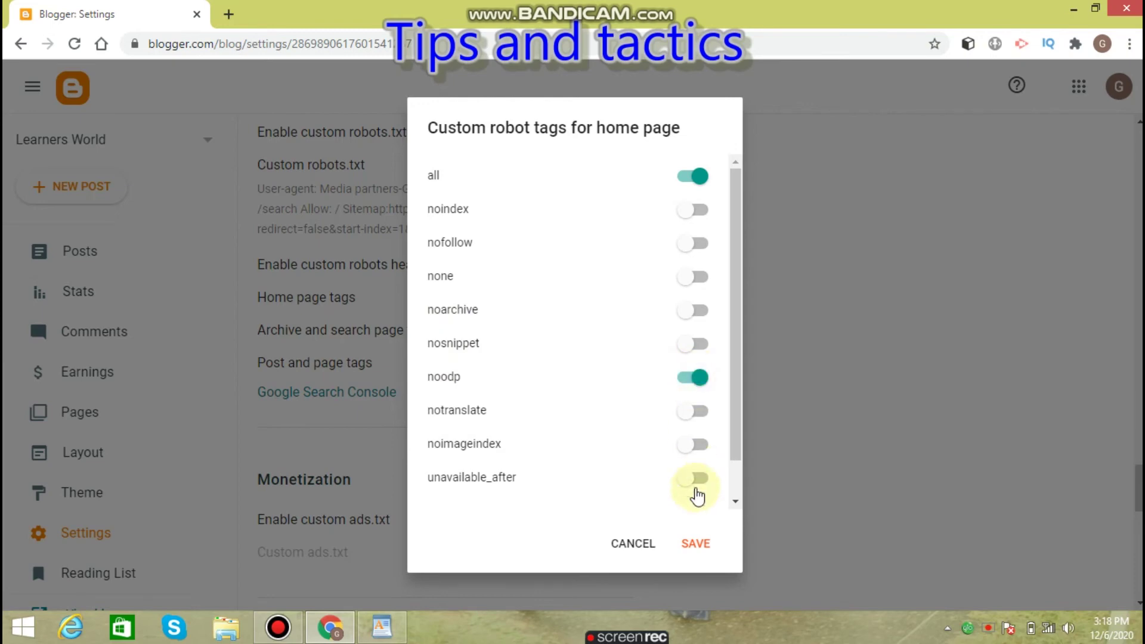
pyautogui.click(698, 544)
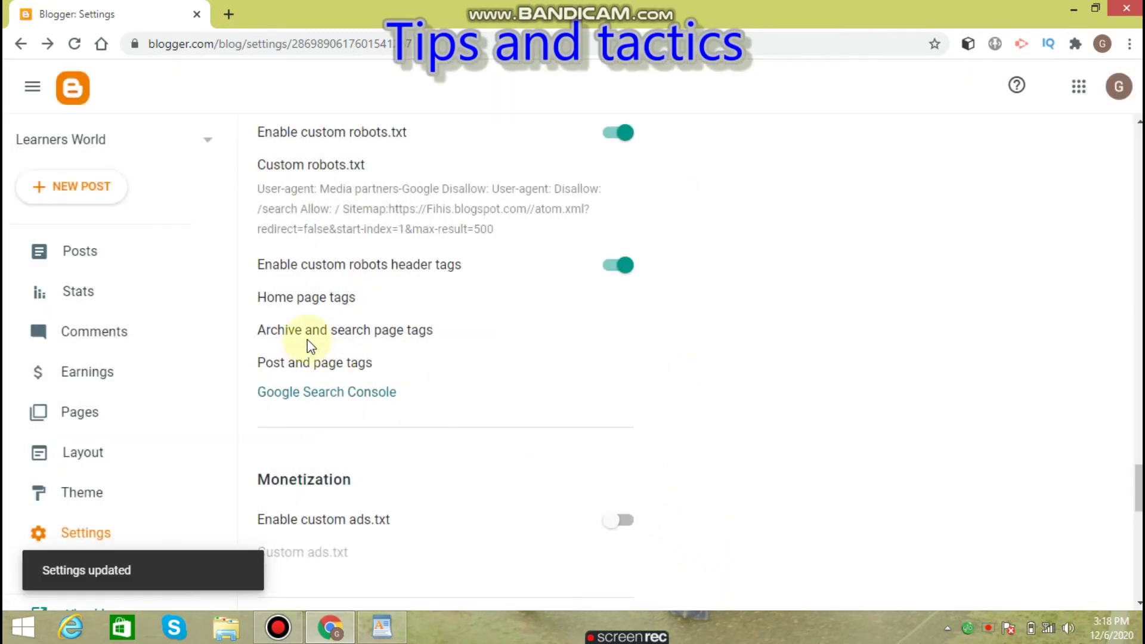
# - Set the archive and search page robots tags to noindex and noodp
pyautogui.click(306, 334)
pyautogui.click(720, 179)
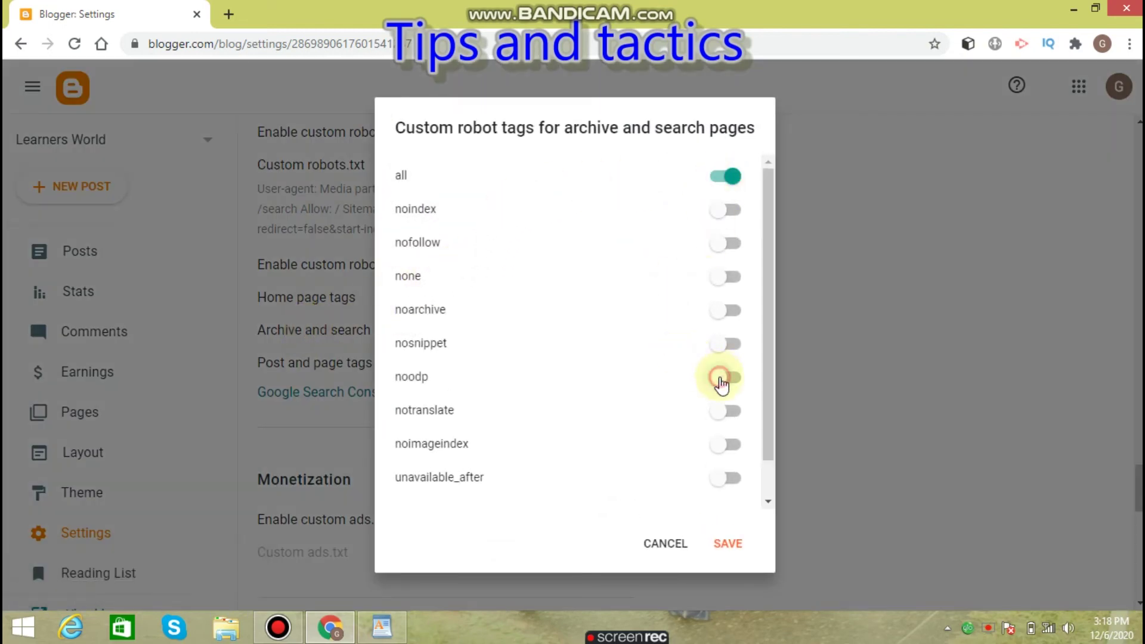
pyautogui.click(722, 378)
pyautogui.click(731, 218)
pyautogui.click(728, 542)
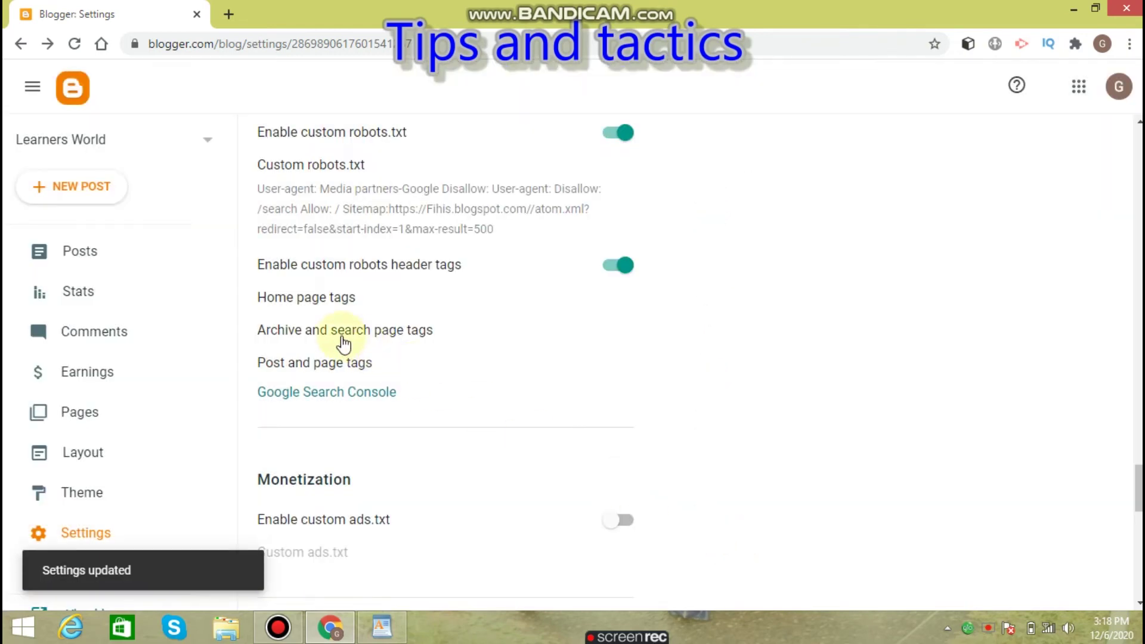
# - Set the posts and pages robots tags to all and noodp, and save
pyautogui.click(343, 360)
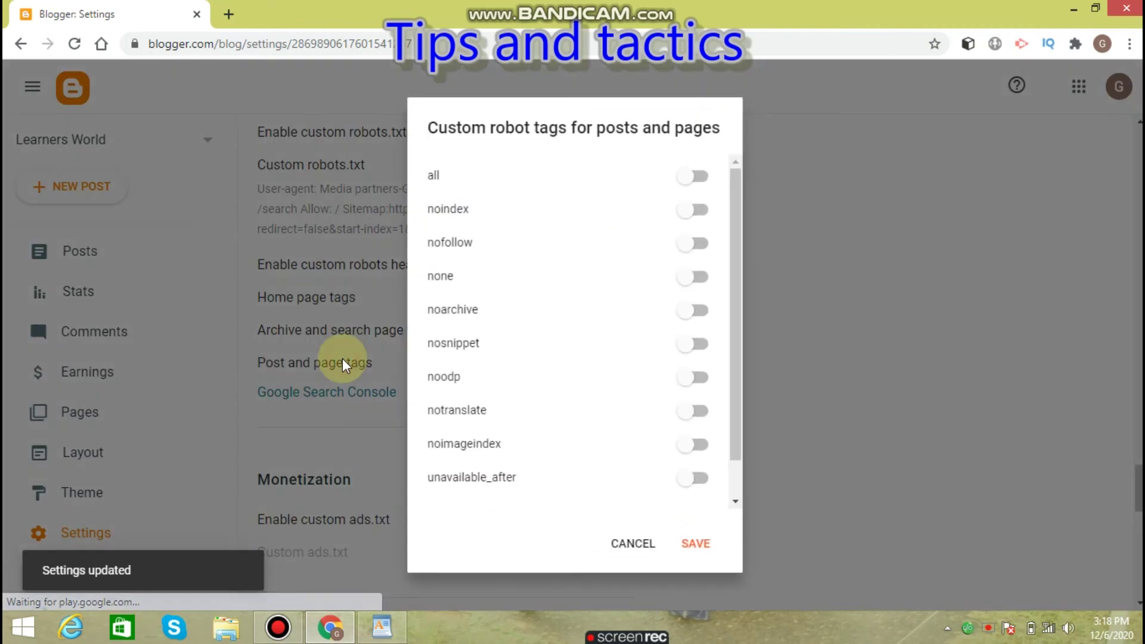
pyautogui.click(690, 179)
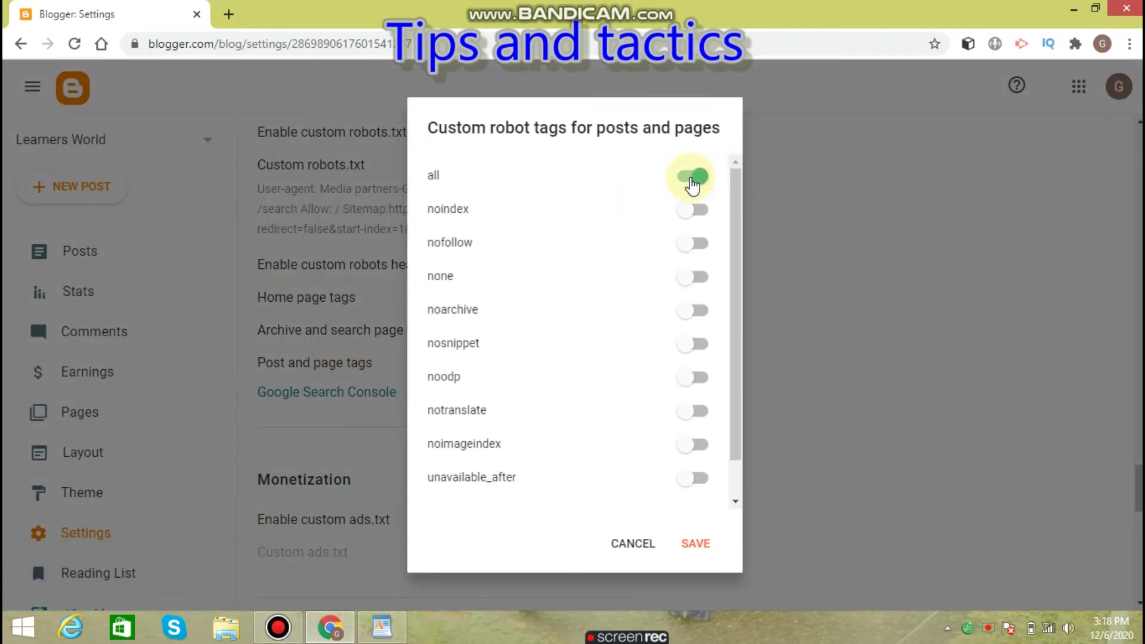
pyautogui.click(695, 377)
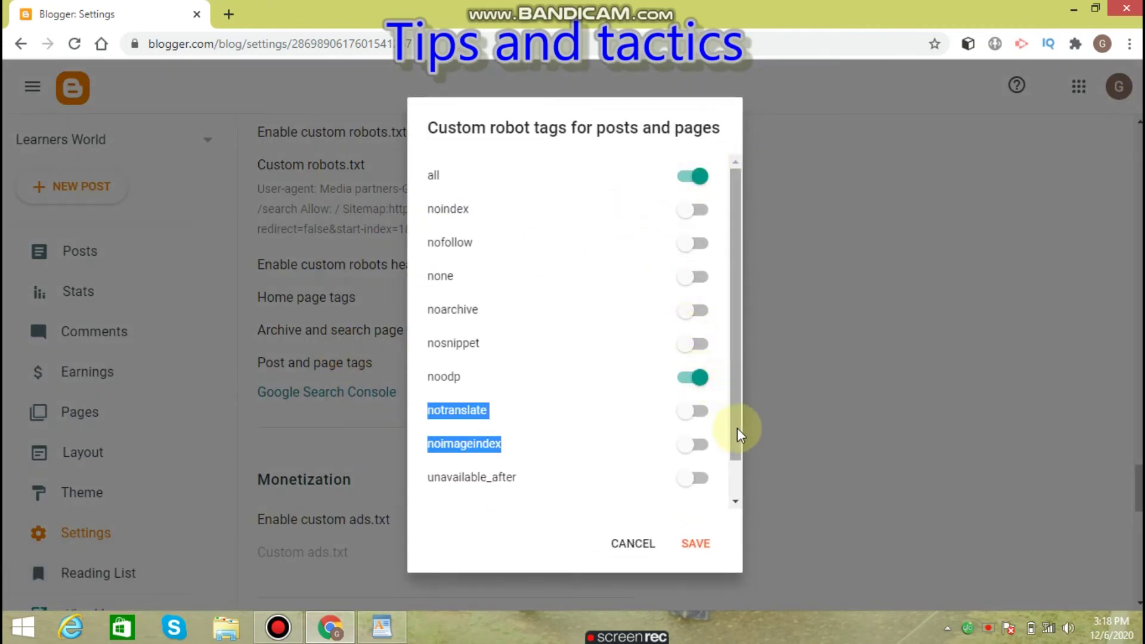
pyautogui.moveTo(734, 392); pyautogui.dragTo(733, 500)
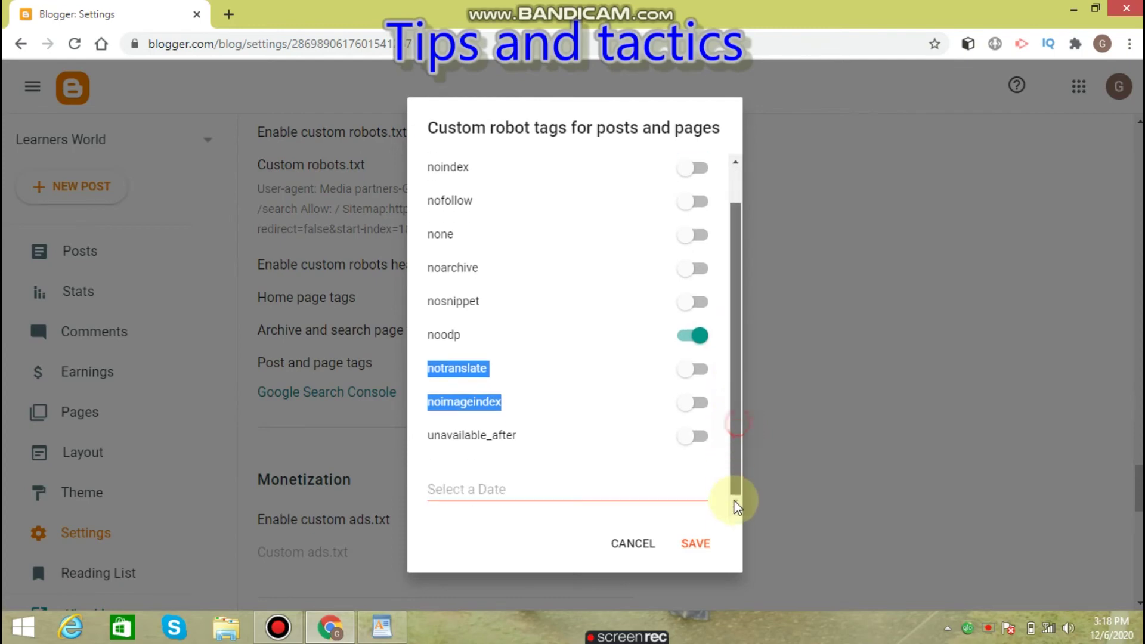
pyautogui.click(708, 545)
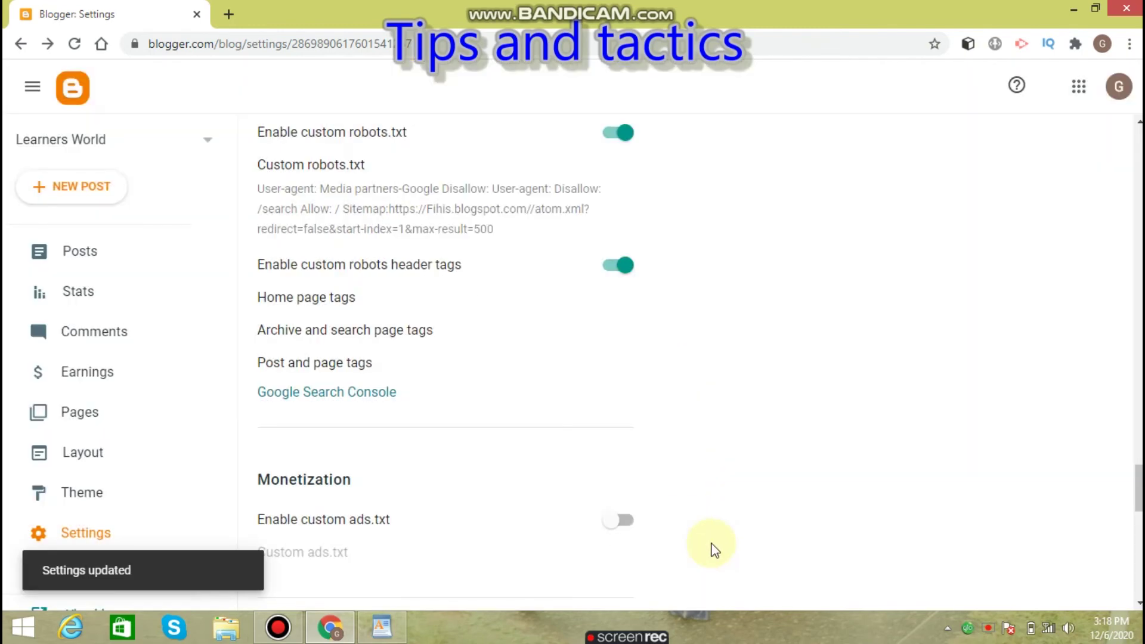
# - Turn on custom ads.txt for the Learners World blog
pyautogui.scroll(-4, 1135, 501)
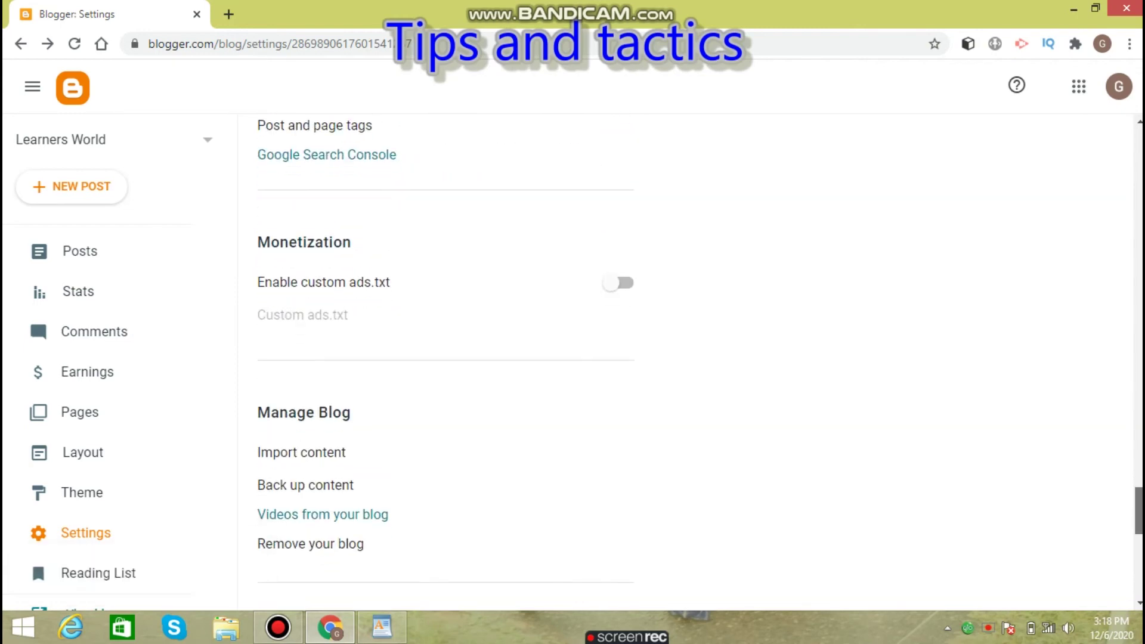
pyautogui.click(610, 284)
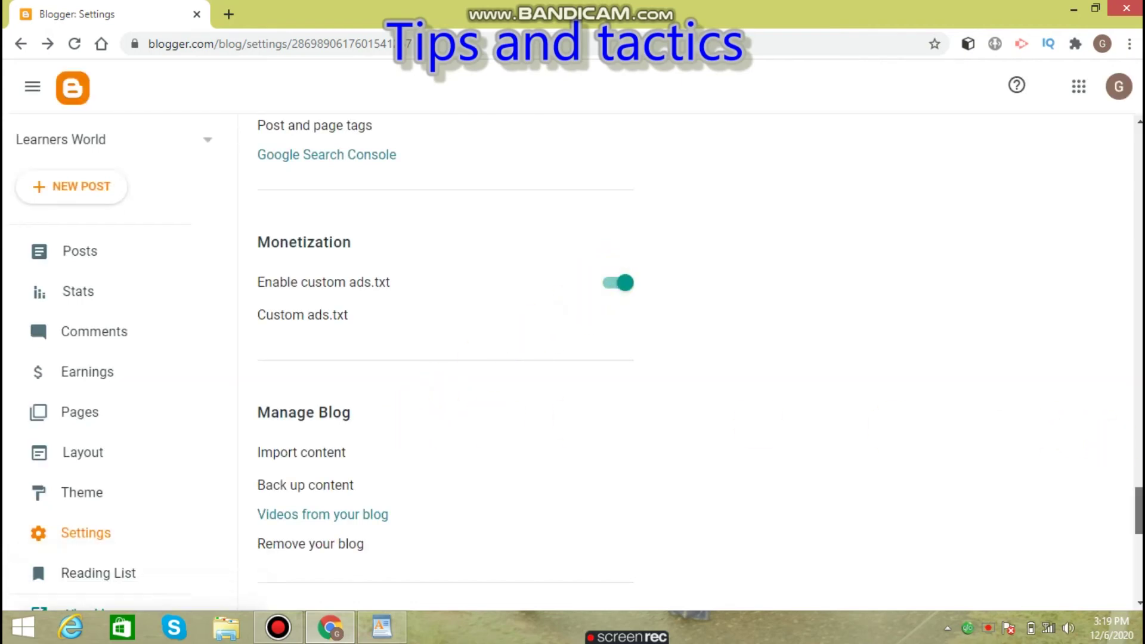
pyautogui.moveTo(1138, 520); pyautogui.dragTo(1130, 590)
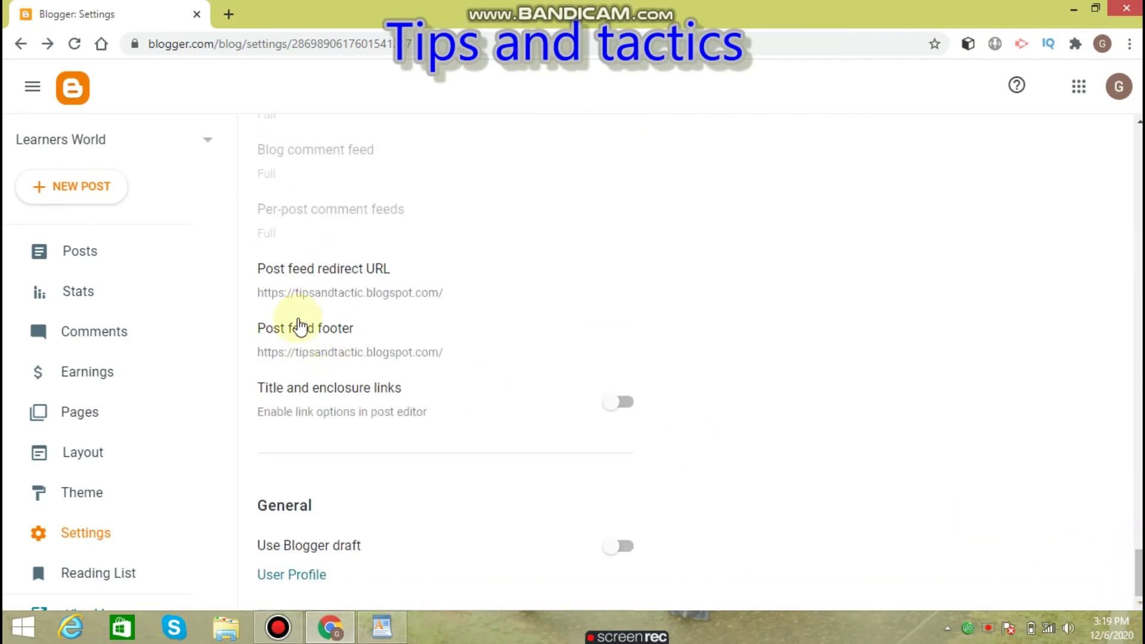
# - Leave the post feed redirect URL unchanged and enable title and enclosure links
pyautogui.click(303, 294)
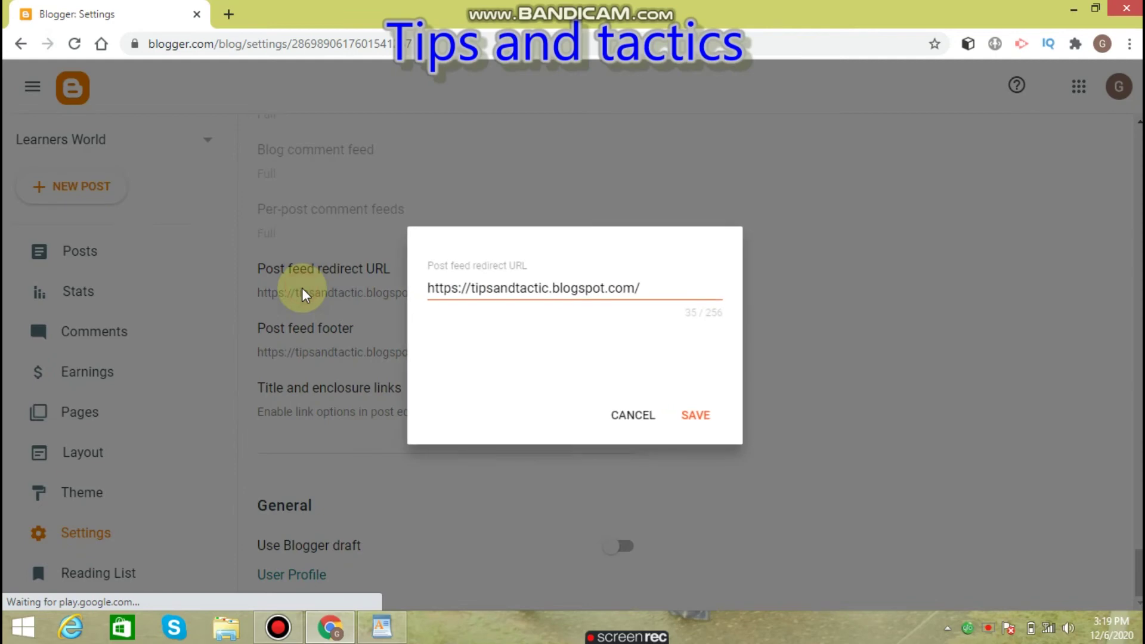
pyautogui.click(472, 289)
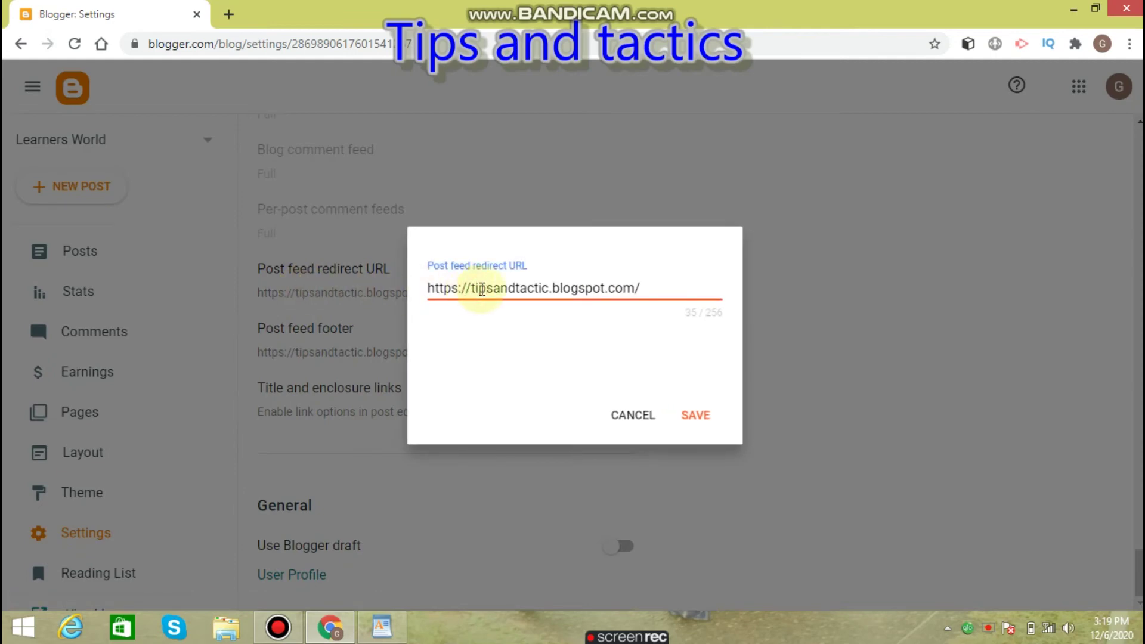
pyautogui.click(633, 413)
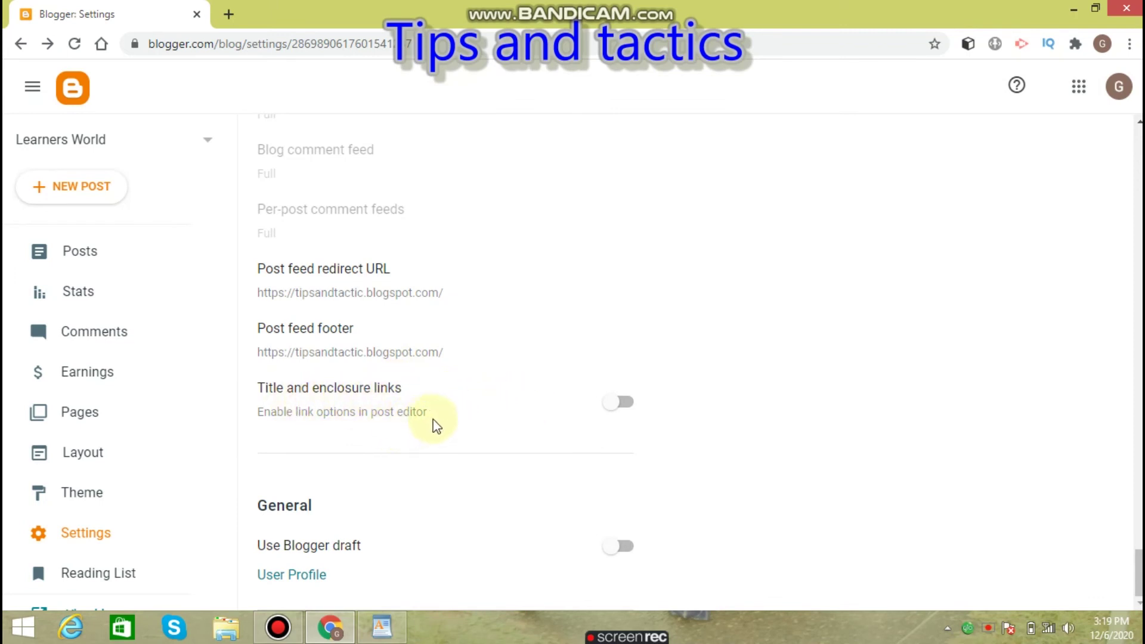
pyautogui.click(626, 405)
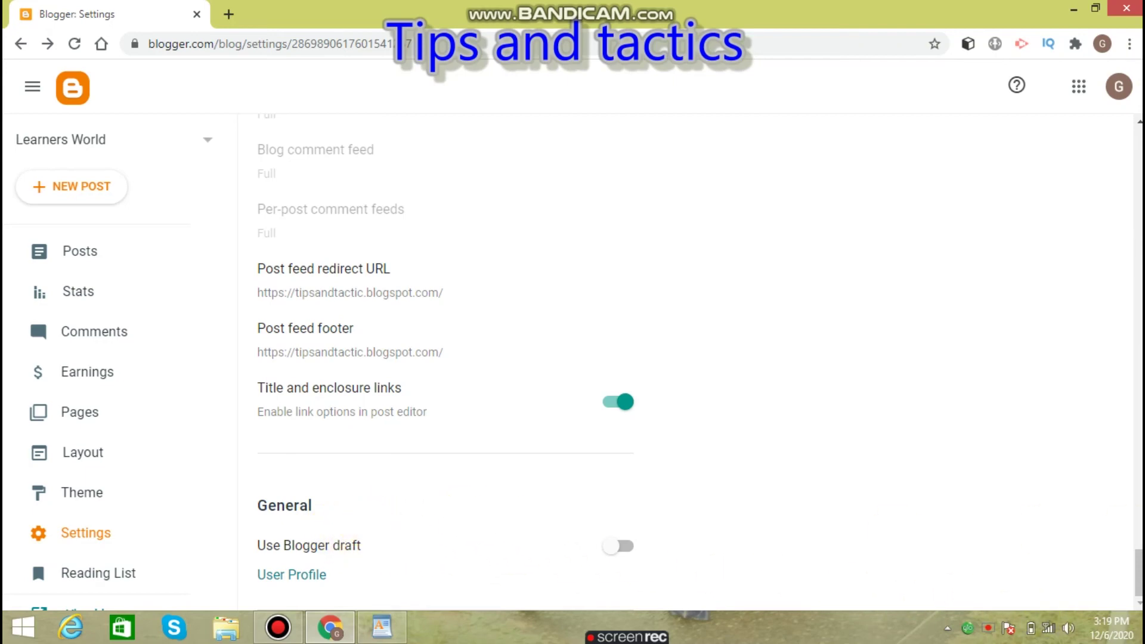
pyautogui.moveTo(1137, 573); pyautogui.dragTo(1137, 122)
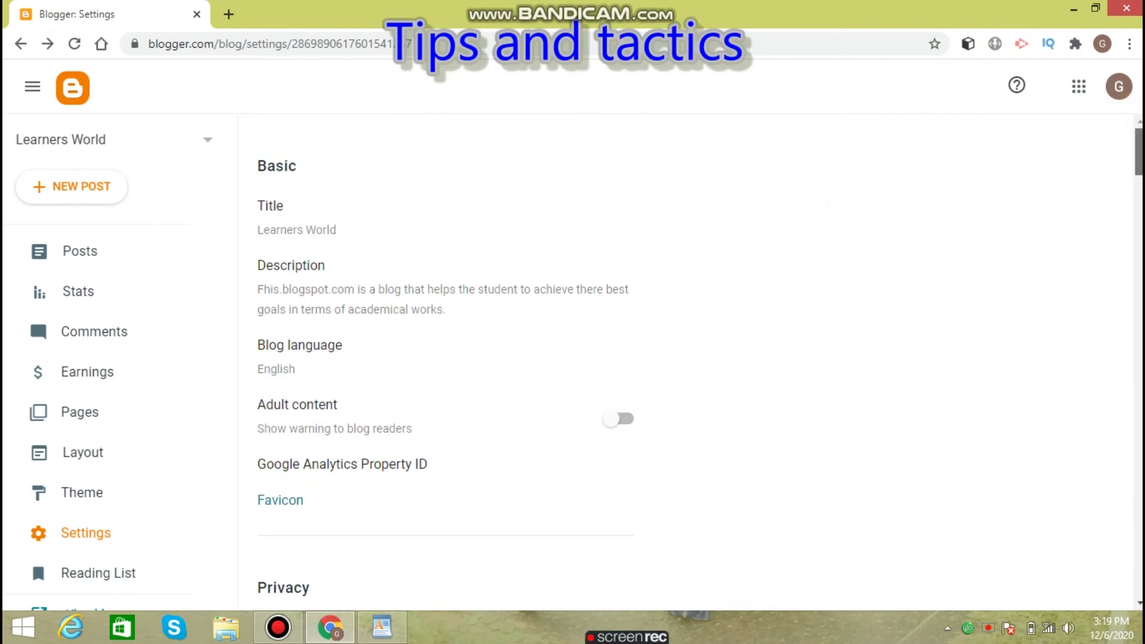
pyautogui.scroll(-2, 572, 358)
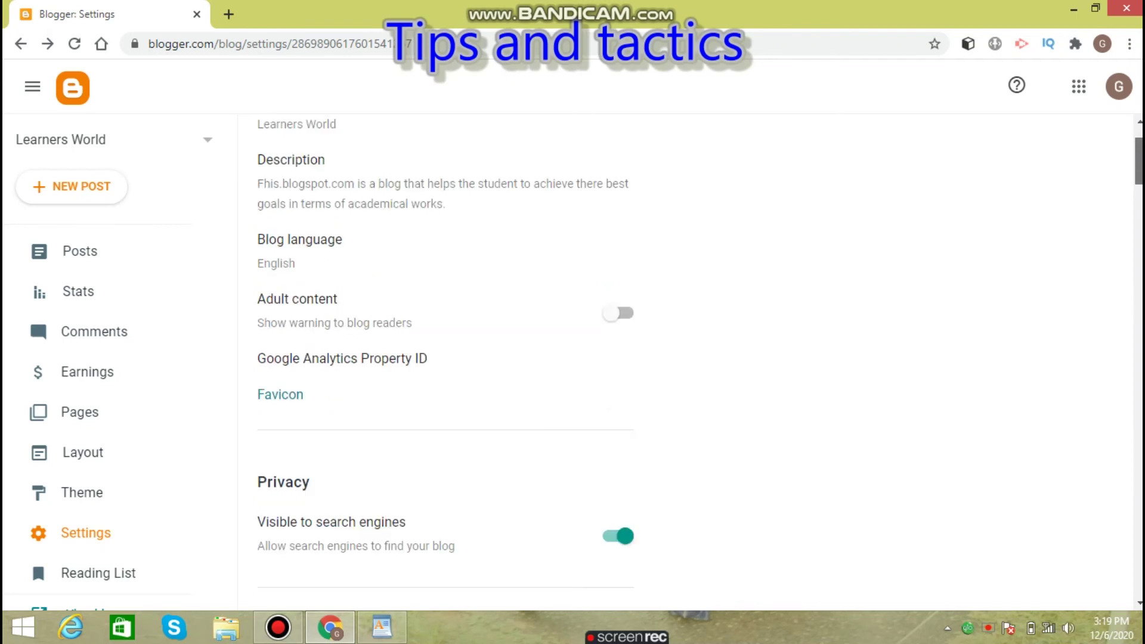
pyautogui.scroll(-1, 978, 196)
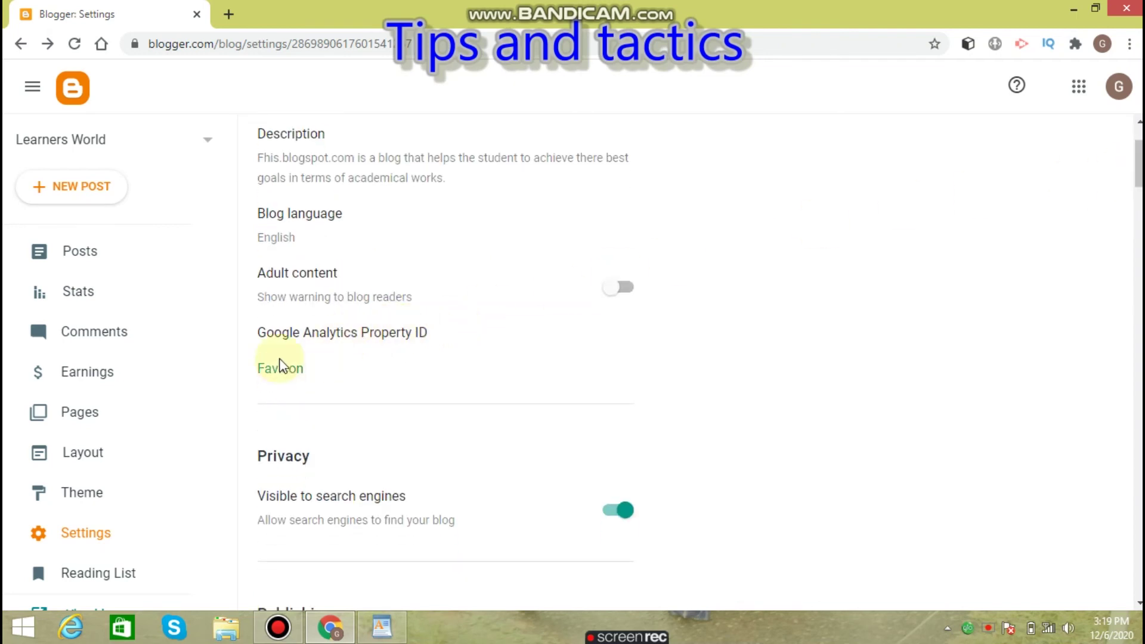
pyautogui.click(289, 338)
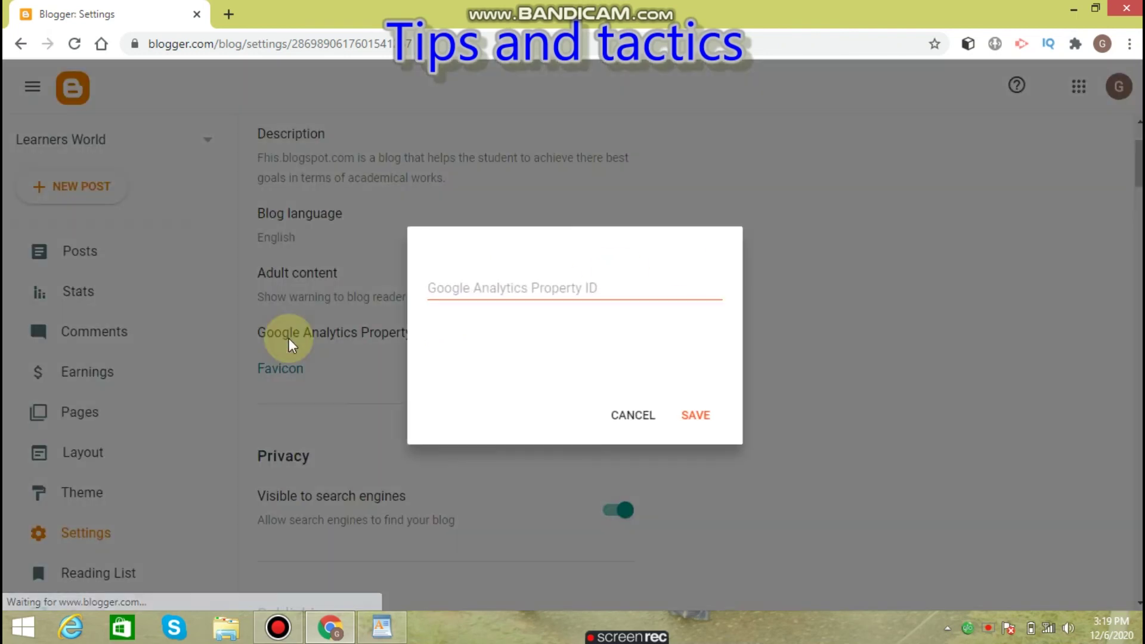
pyautogui.click(492, 290)
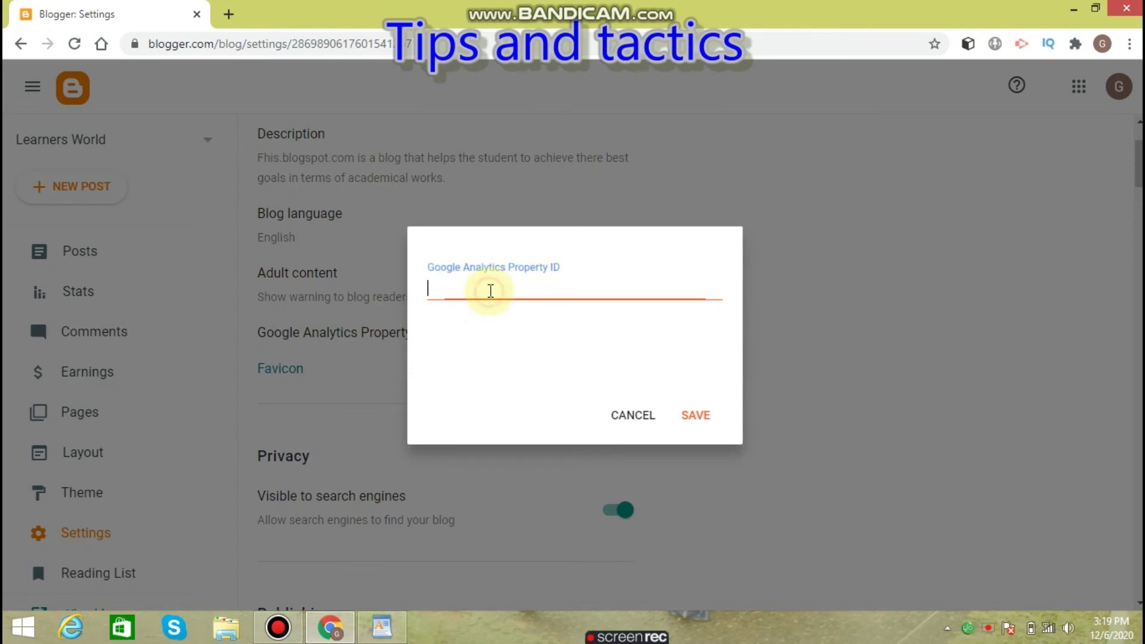
pyautogui.click(634, 424)
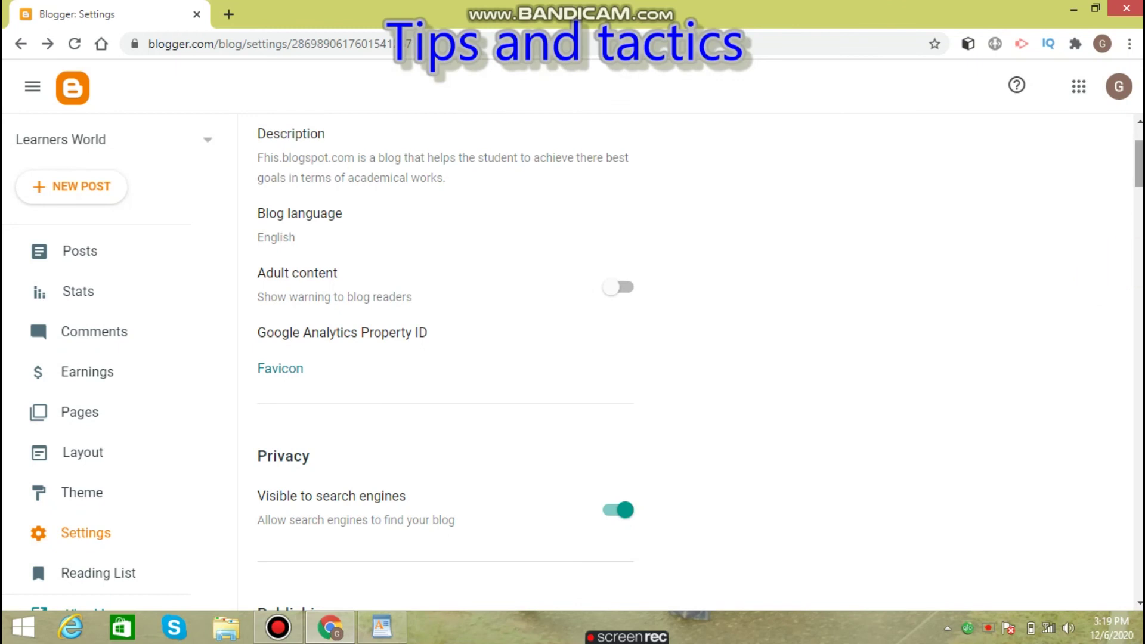
pyautogui.scroll(-4, 444, 358)
pyautogui.scroll(-2, 444, 358)
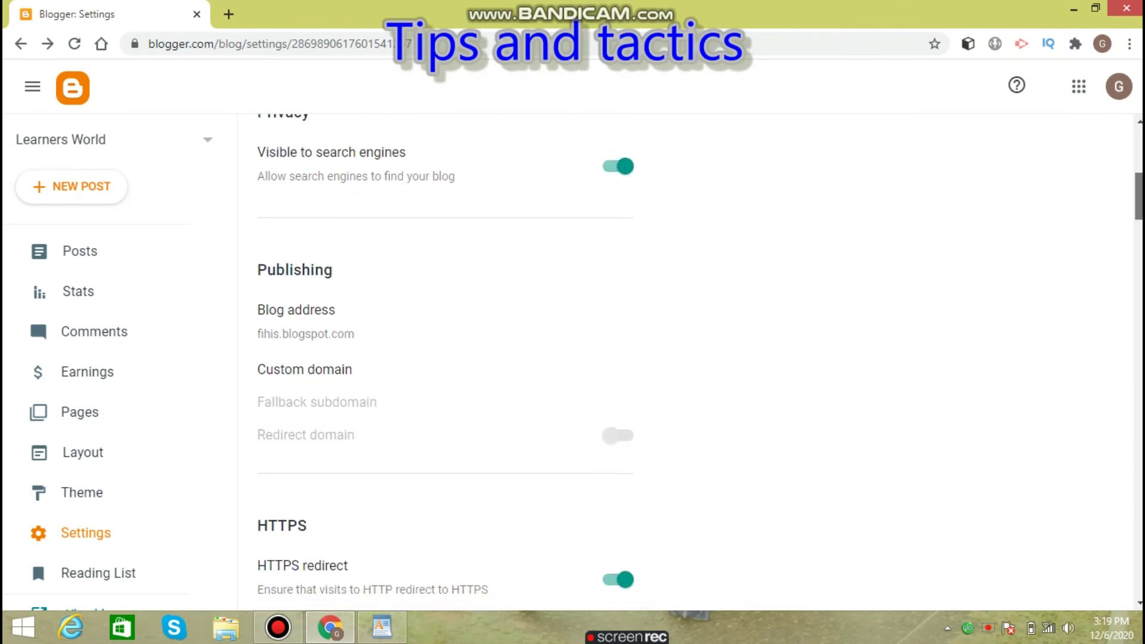
pyautogui.moveTo(1137, 205)
pyautogui.mouseDown()
pyautogui.moveTo(1100, 482)
pyautogui.moveTo(1080, 507)
pyautogui.mouseUp()
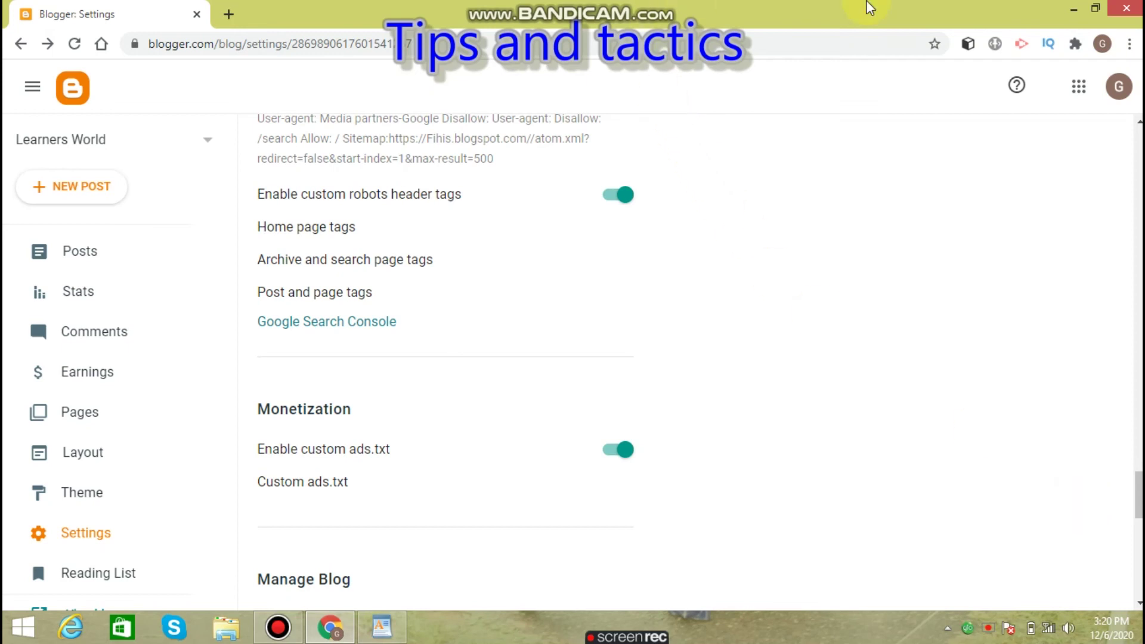
pyautogui.click(228, 13)
pyautogui.write('tipsandtactic.blogspot.com')
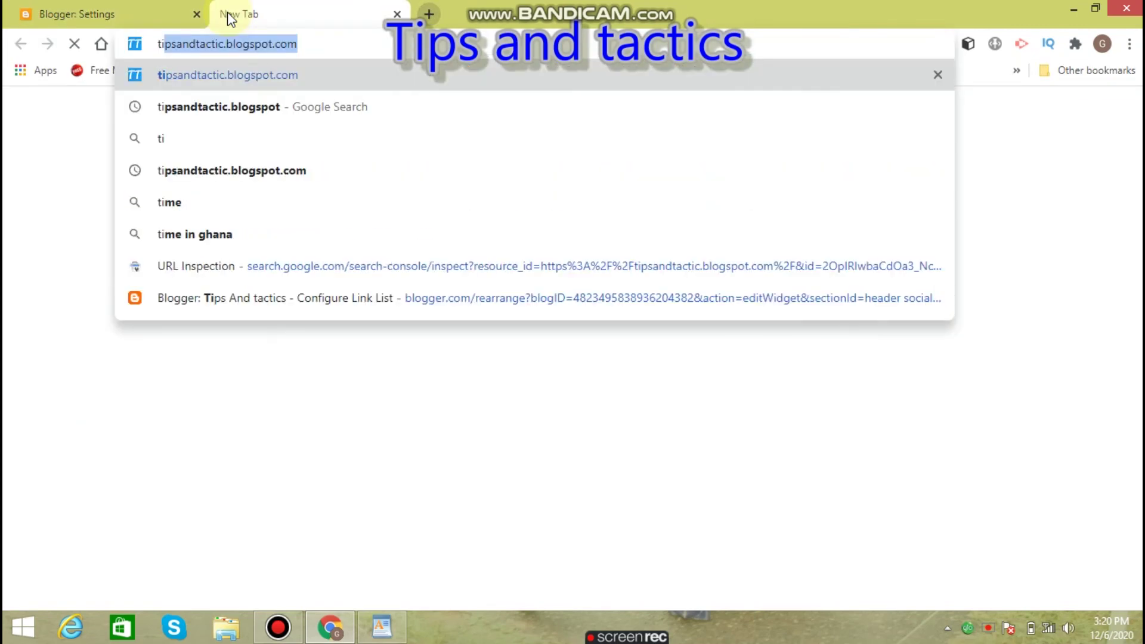
pyautogui.press('Return')
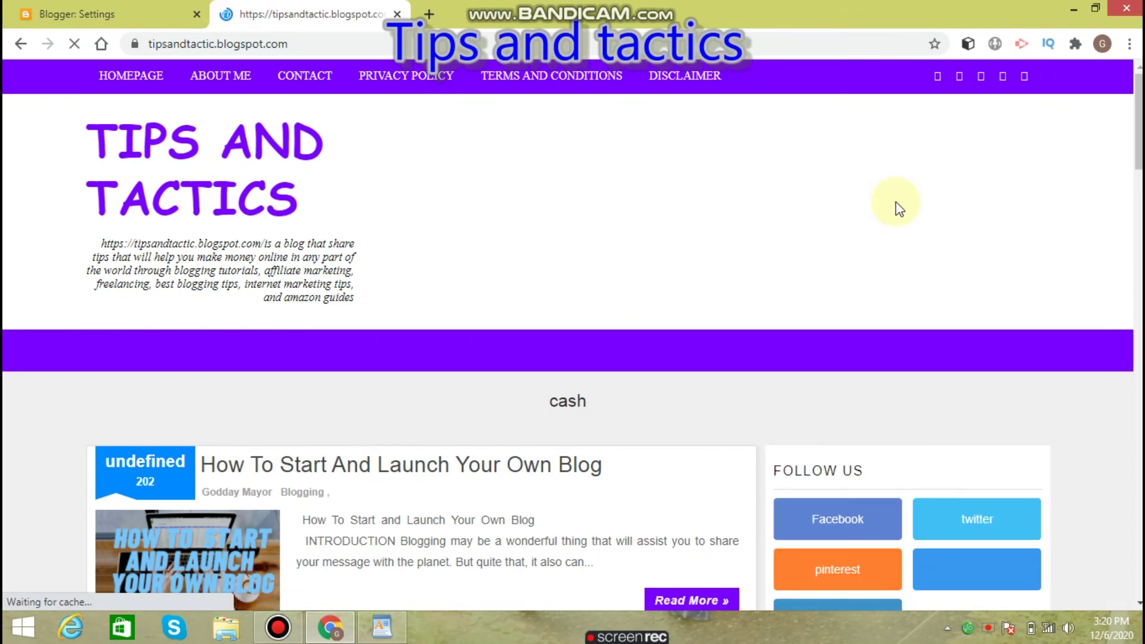
pyautogui.scroll(-10, 899, 209)
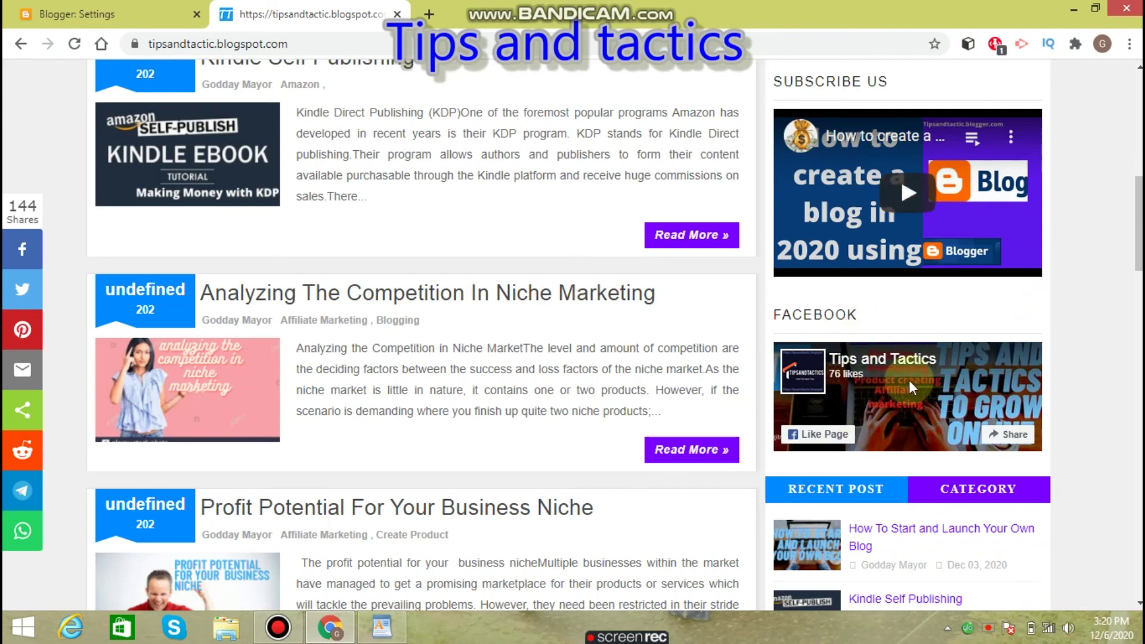
pyautogui.scroll(7, 900, 376)
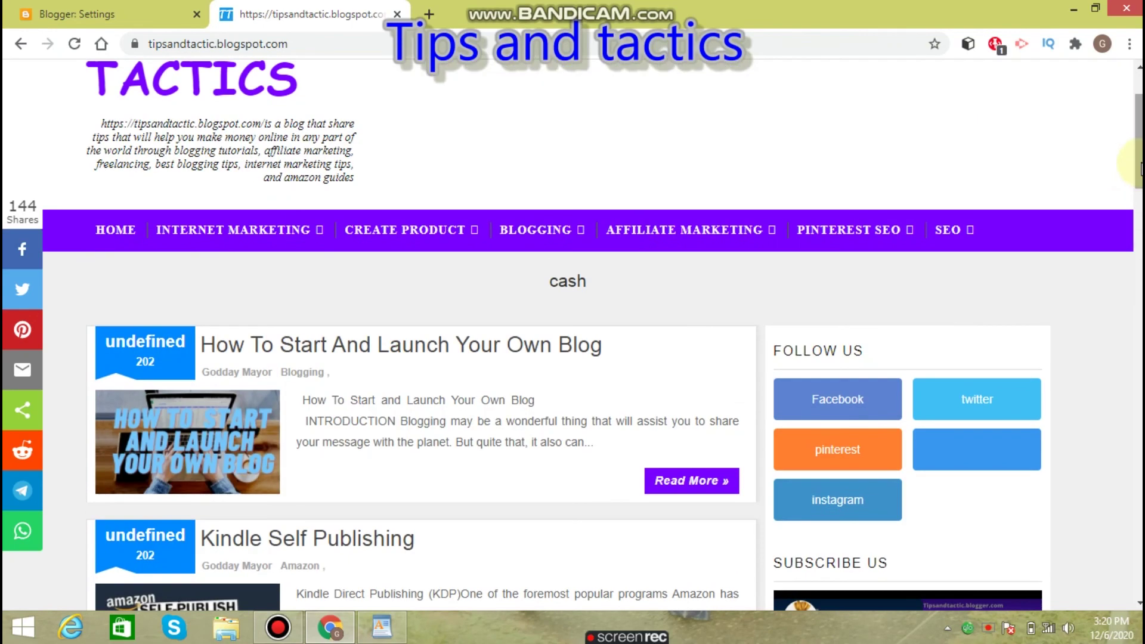
pyautogui.scroll(-1, 836, 257)
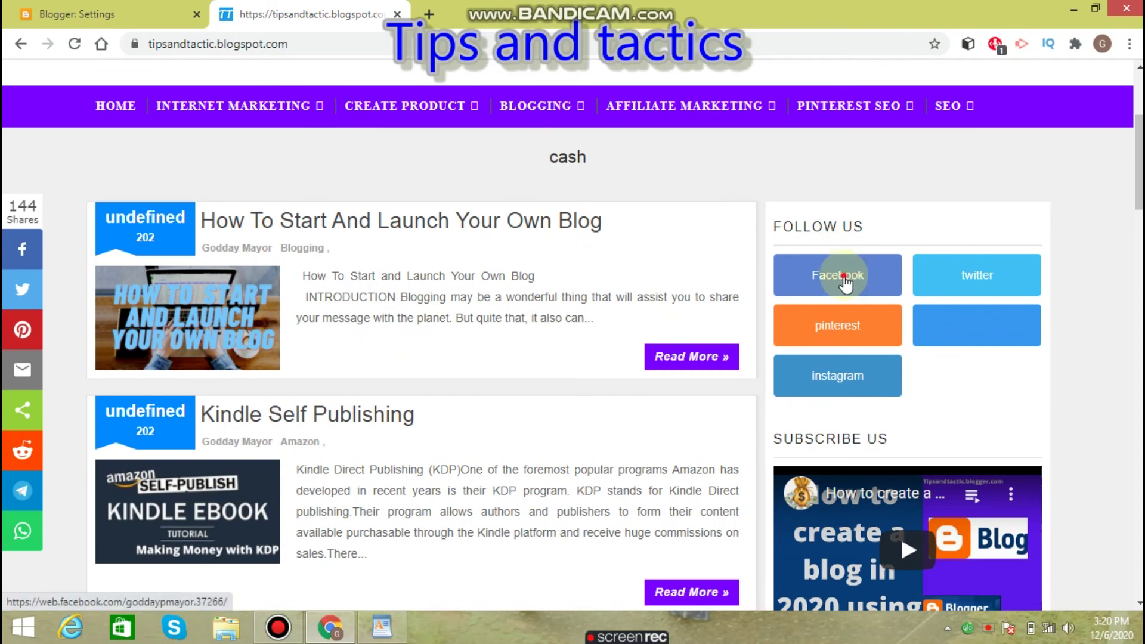
pyautogui.click(844, 280)
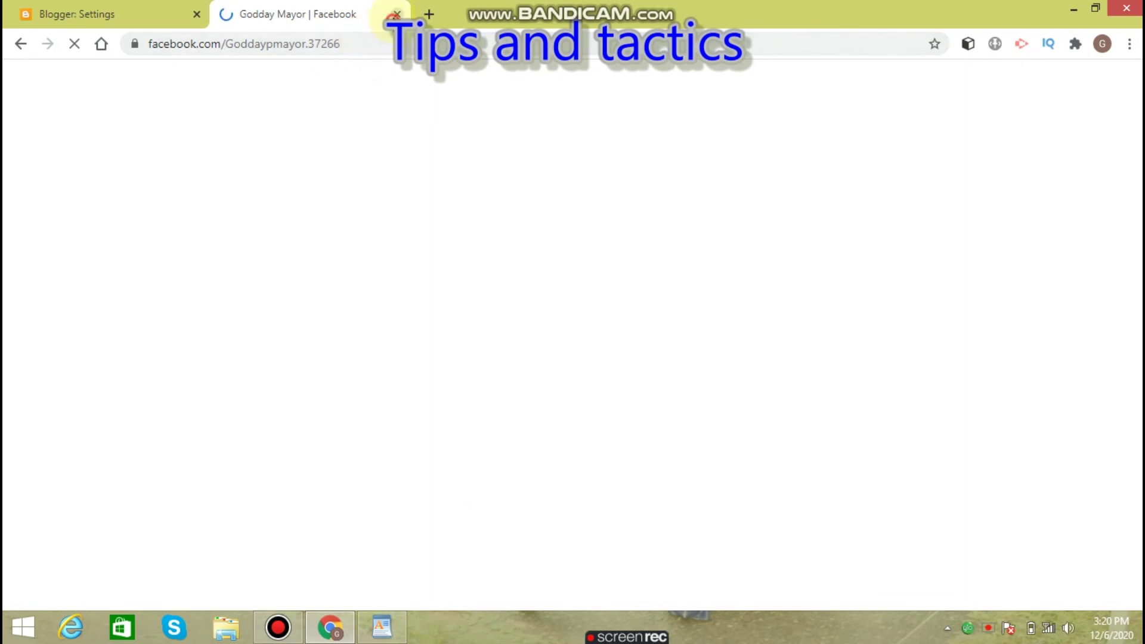
pyautogui.hotkey('ctrl', 'w')
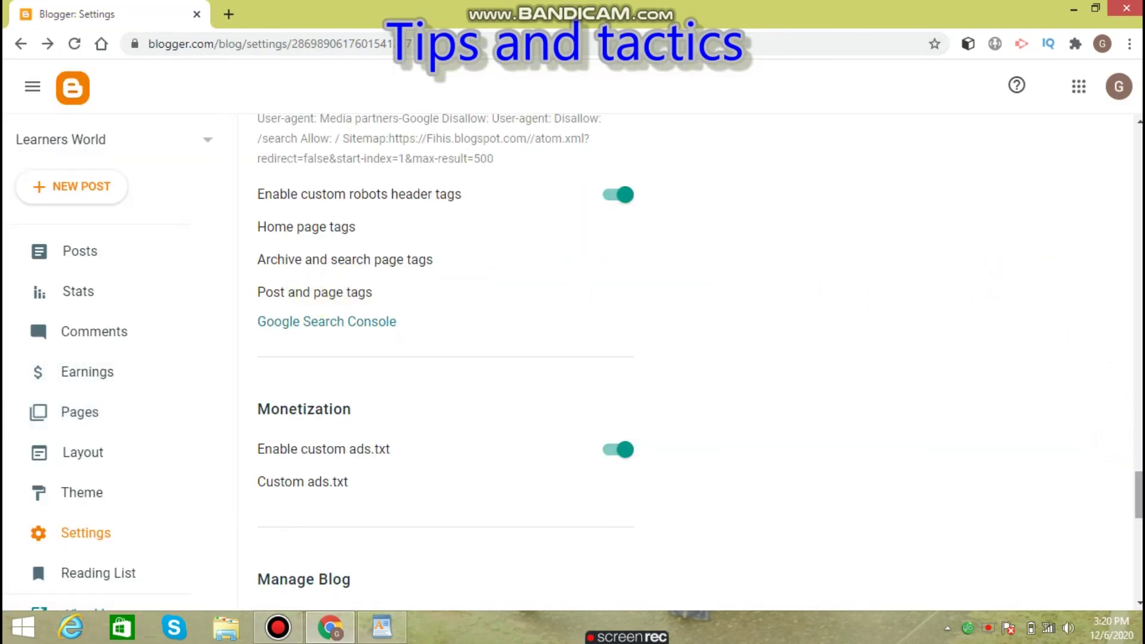
# - Go to the blog's Earnings page from the sidebar
pyautogui.scroll(-4, 1104, 552)
pyautogui.scroll(-7, 1103, 553)
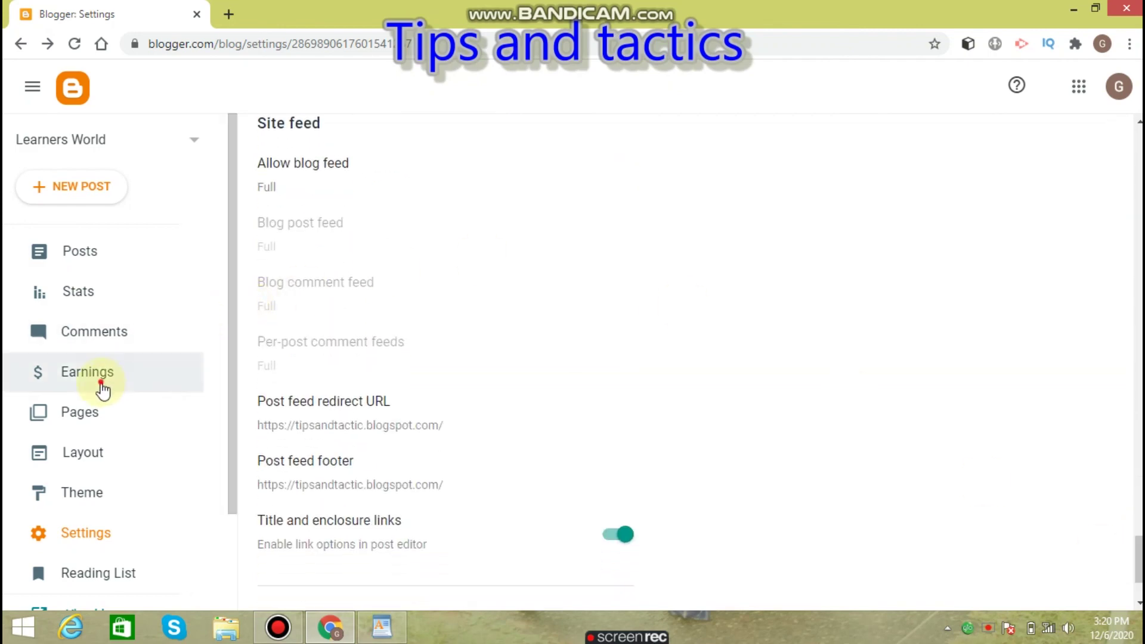
pyautogui.click(105, 382)
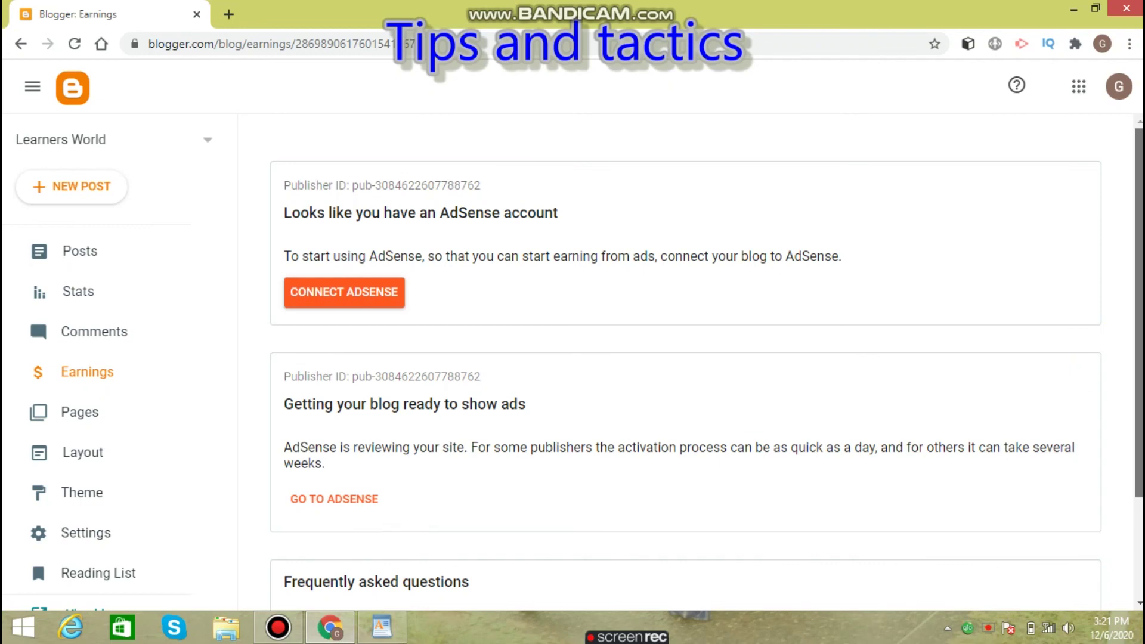
pyautogui.moveTo(1137, 316); pyautogui.dragTo(1133, 439)
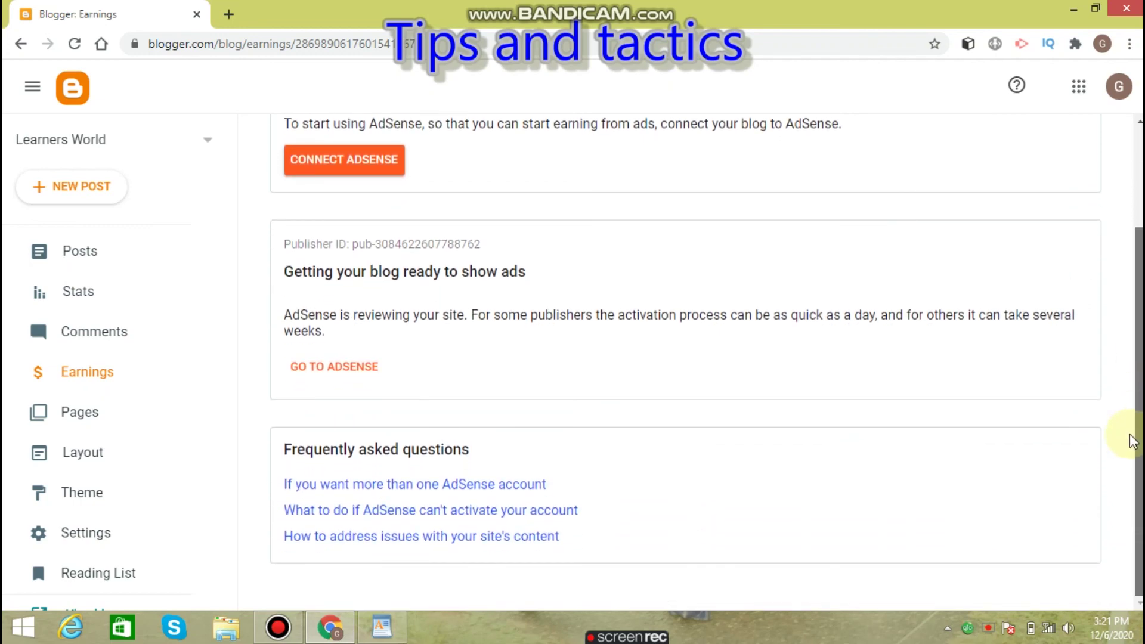
pyautogui.scroll(2, 473, 153)
# - Switch to the Tips And tactics blog and read its AdSense review message
pyautogui.click(208, 140)
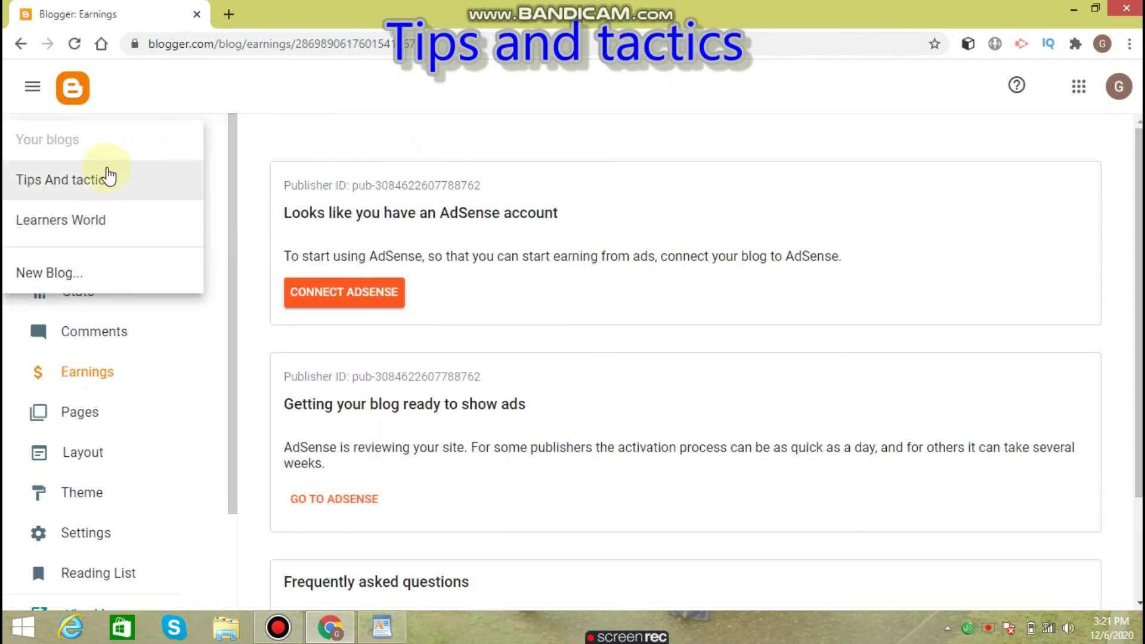
pyautogui.click(100, 173)
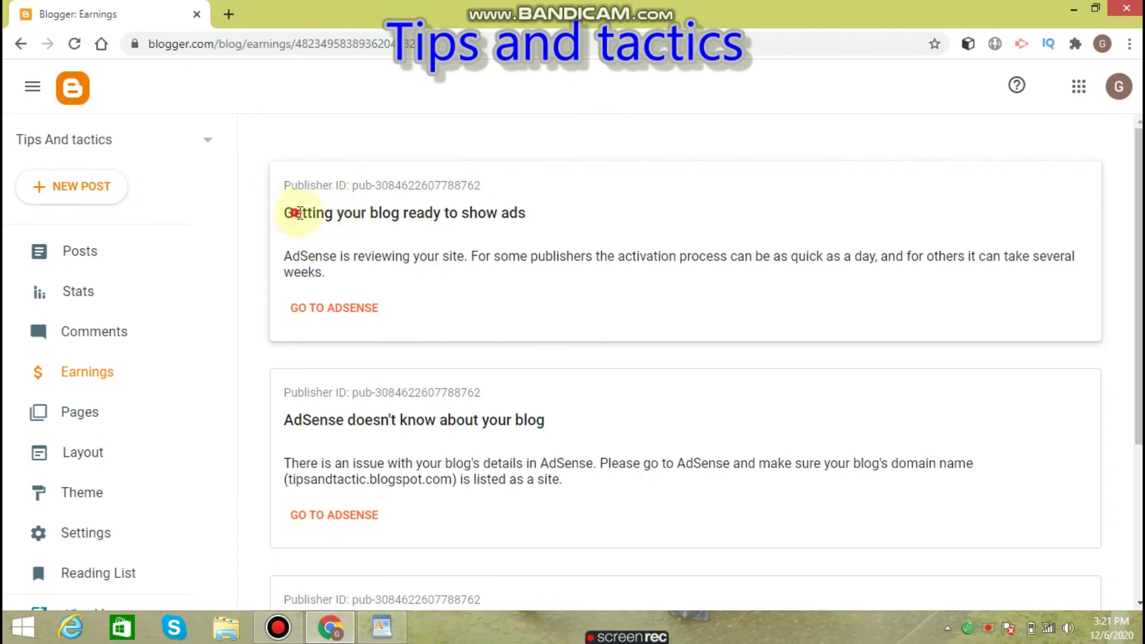
pyautogui.moveTo(293, 214)
pyautogui.mouseDown()
pyautogui.moveTo(459, 248)
pyautogui.moveTo(502, 295)
pyautogui.mouseUp()
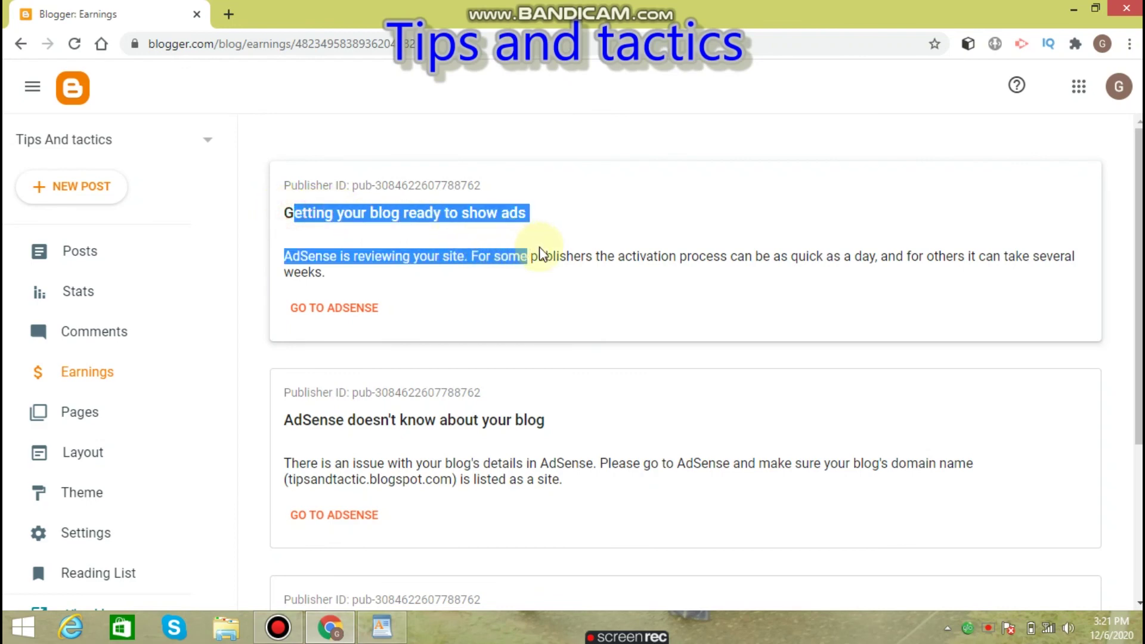
pyautogui.click(503, 296)
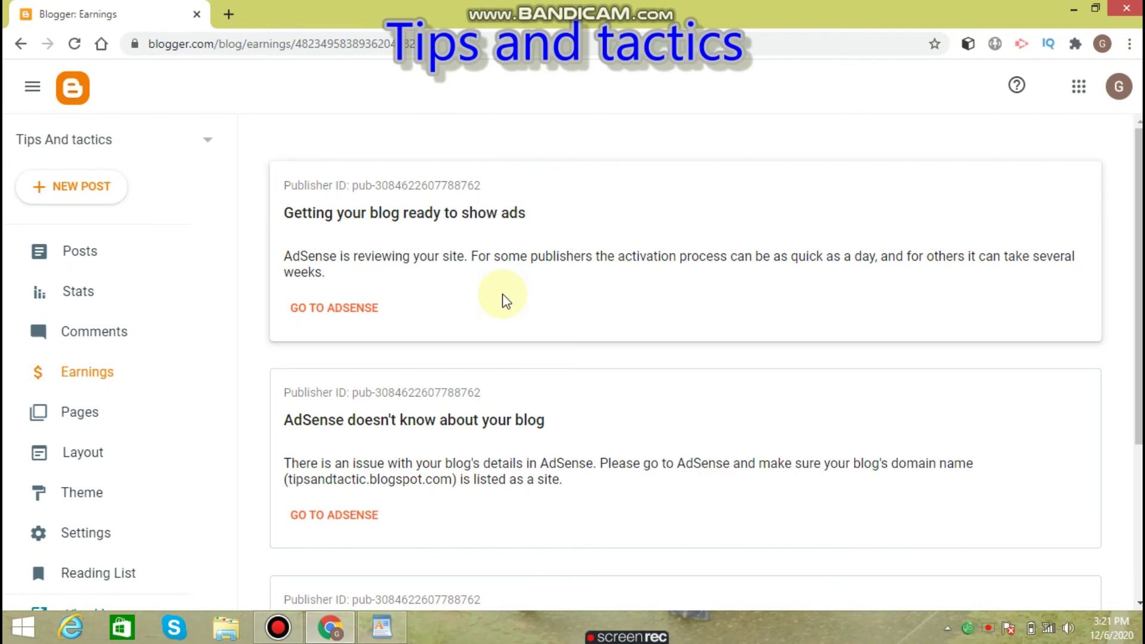